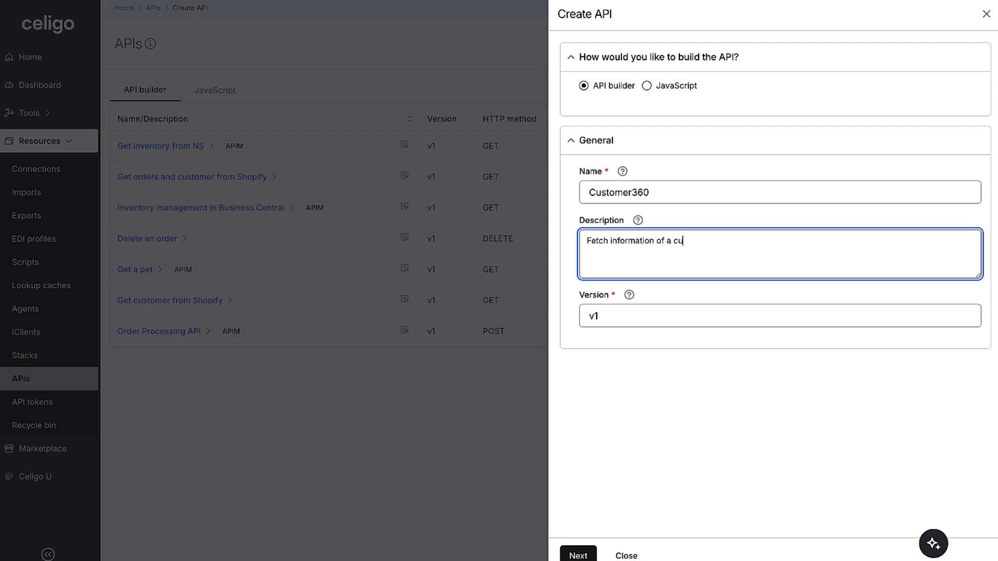
Complete the Customer360 API's description as "Fetch information of a customer from multiple systems" and create the API
type("multiple systems")
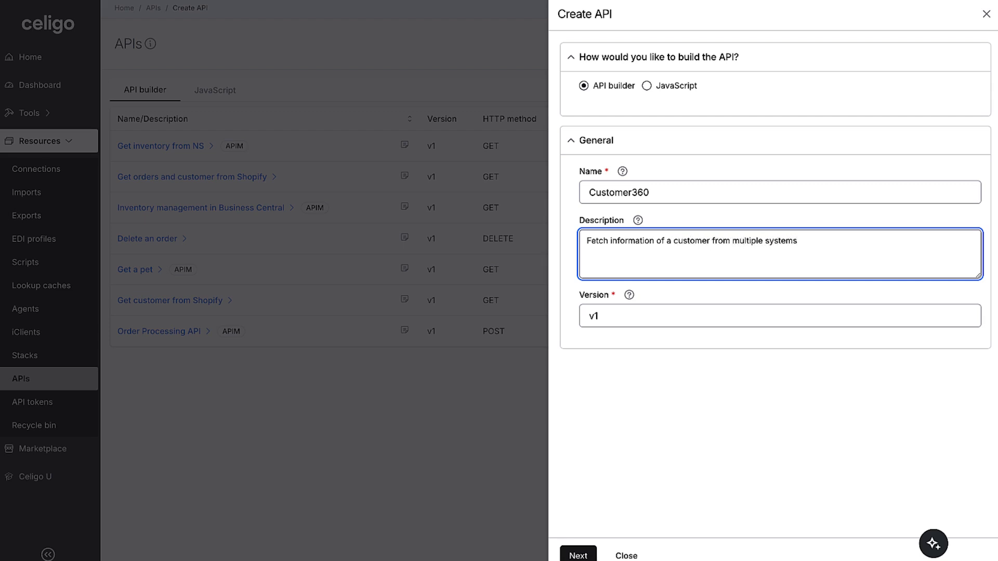
left_click(579, 556)
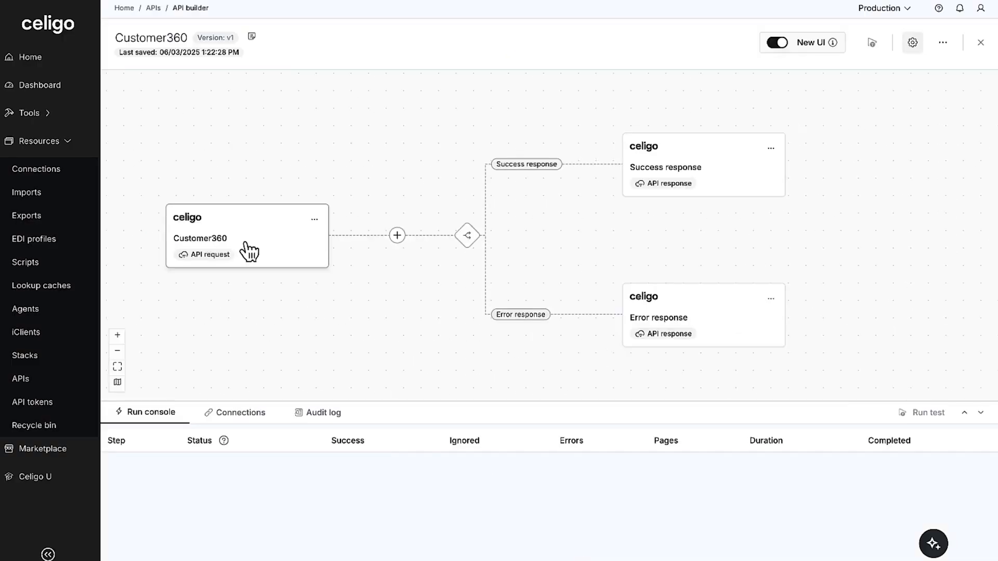
Define the Customer360 API request with the GET method, relative URI /customer360 and a string query parameter customerName, and save it
left_click(250, 252)
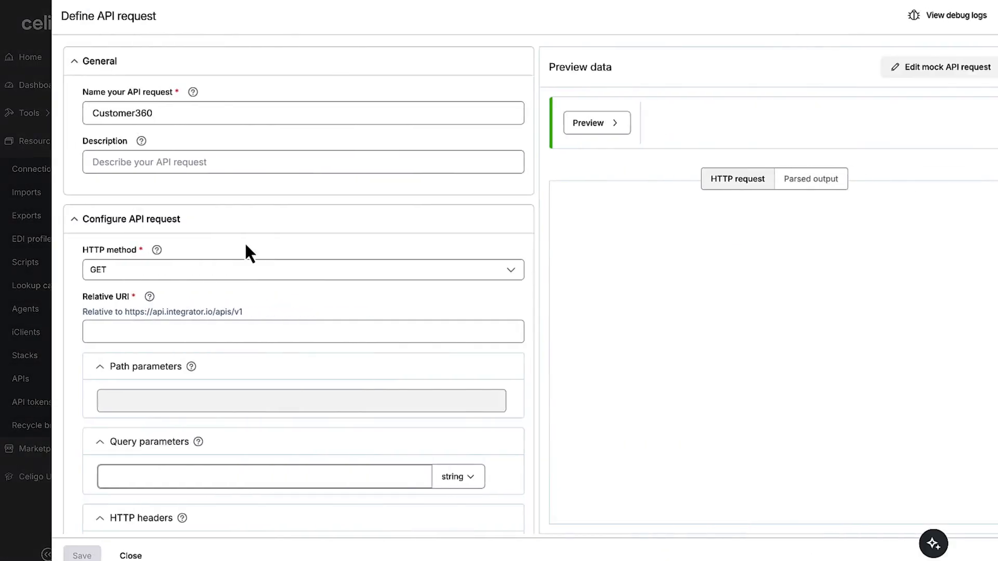
left_click(242, 281)
left_click(218, 322)
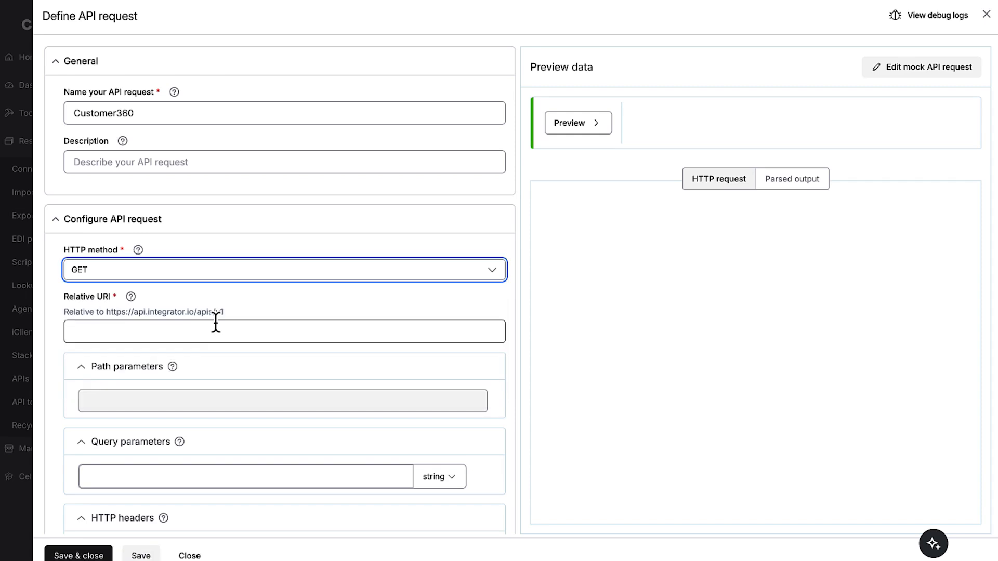
left_click(212, 333)
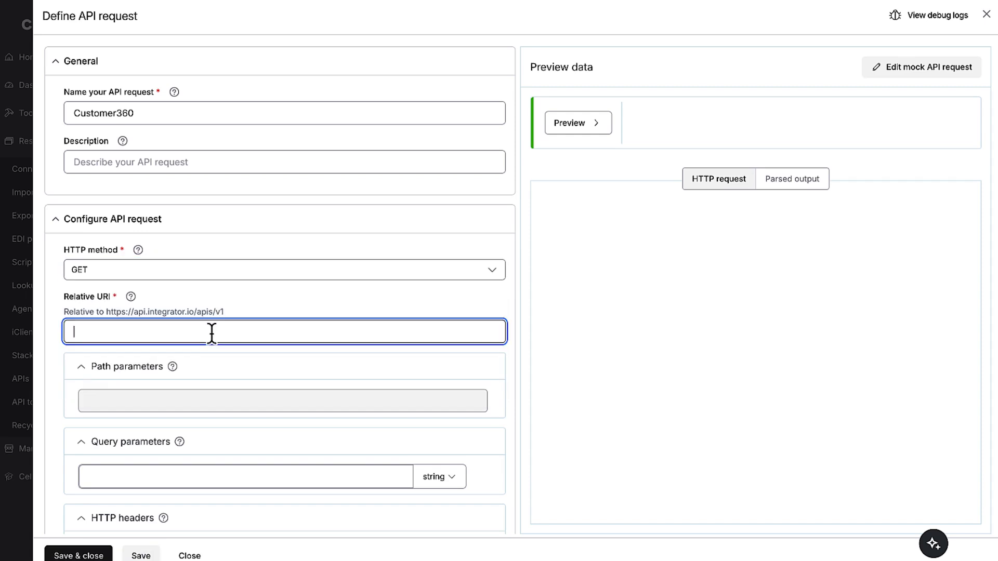
type("/customer360")
left_click(182, 473)
type("c")
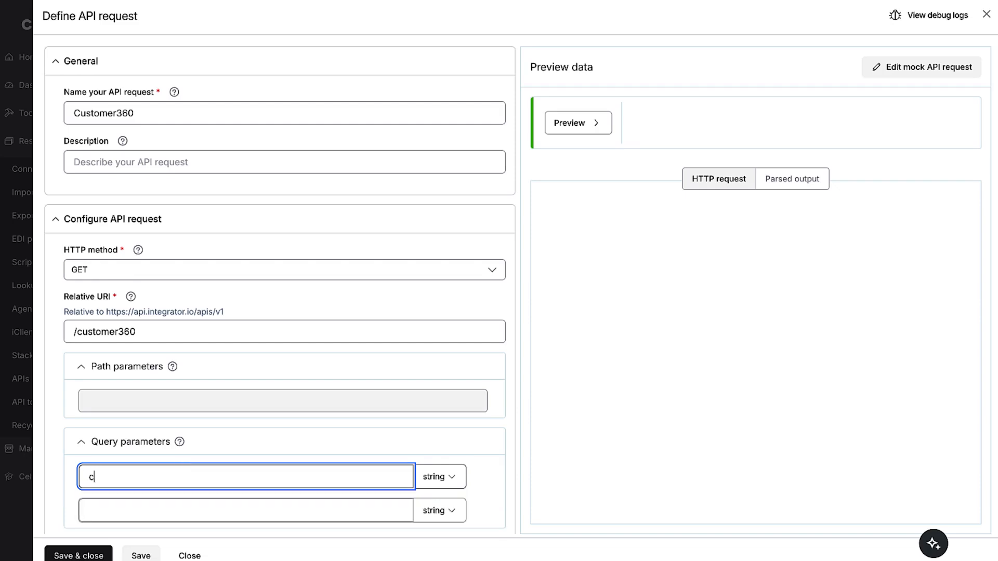
type("ustomerName")
left_click(79, 555)
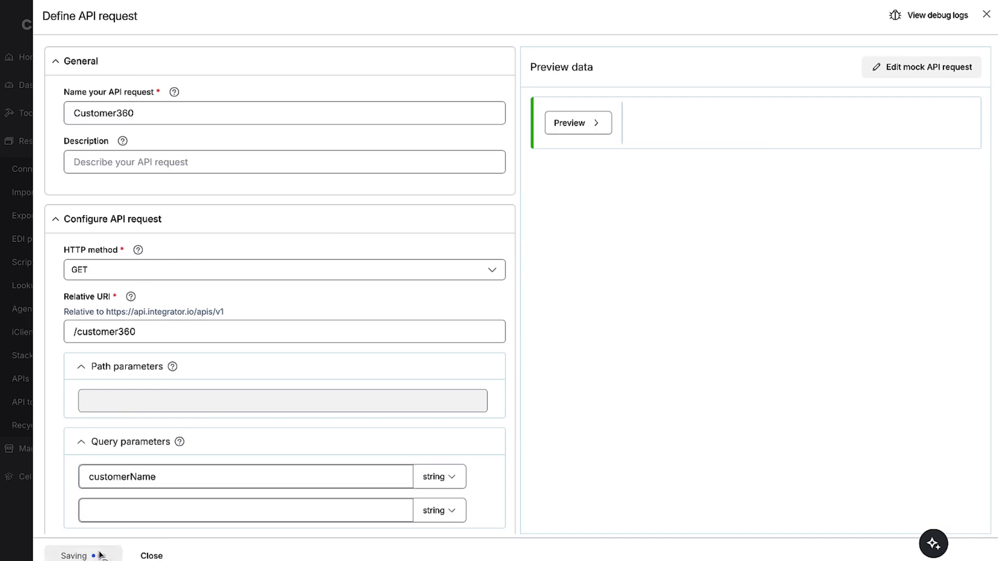
Configure the success response with status 200 - OK and a body schema generated from customer details.json, and save it
left_click(674, 173)
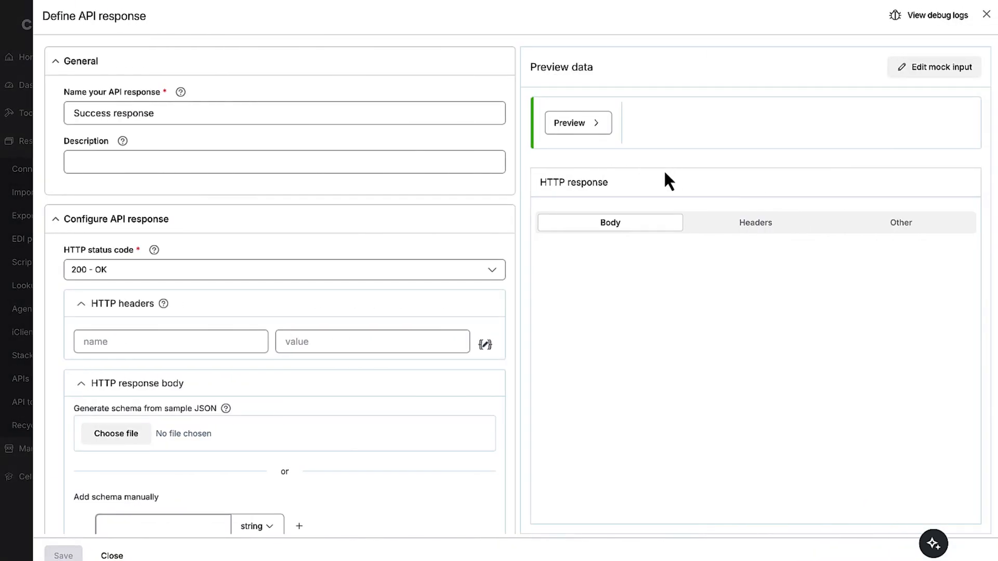
left_click(465, 269)
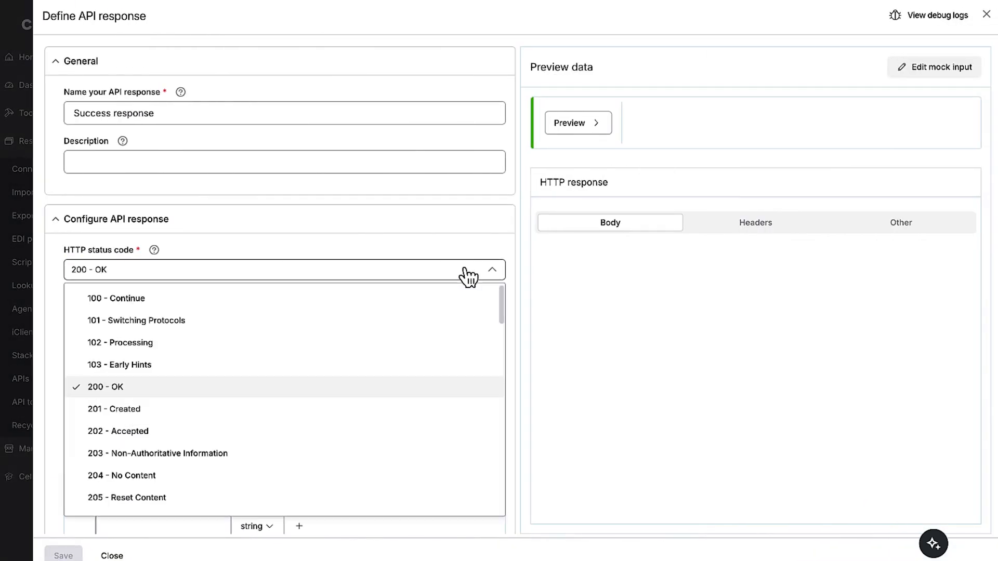
left_click(408, 387)
scroll(356, 428, "down", 1)
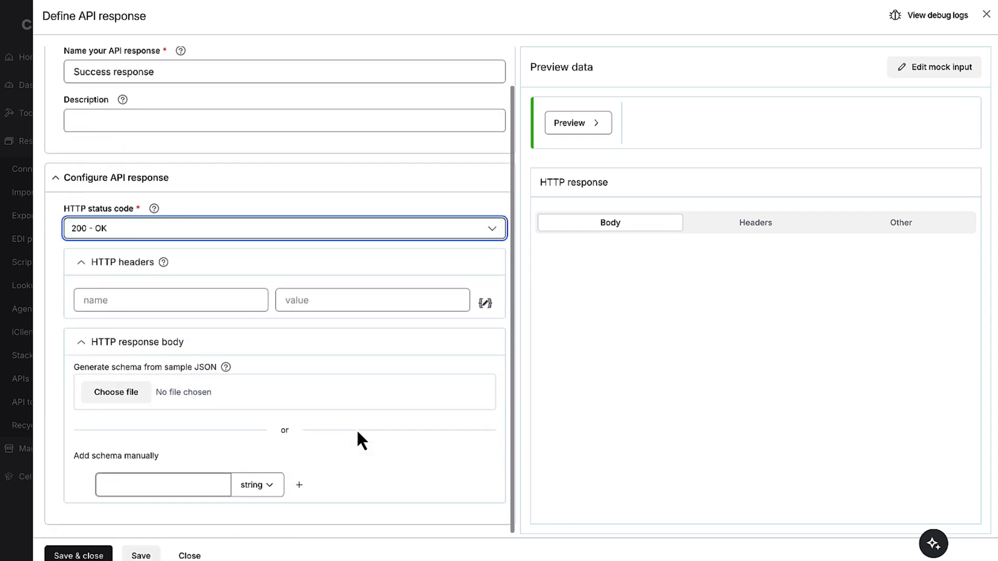
left_click(138, 397)
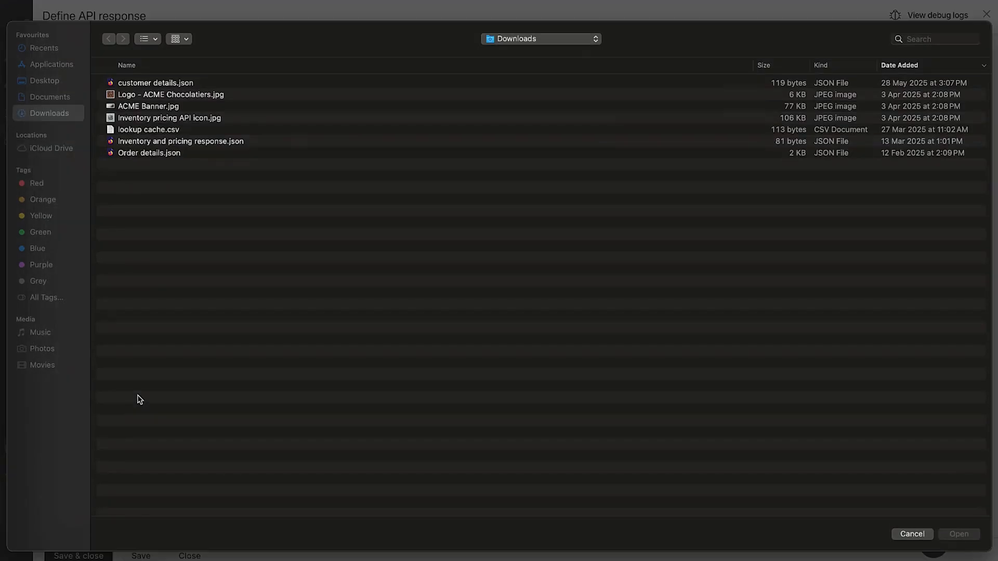
double_click(166, 84)
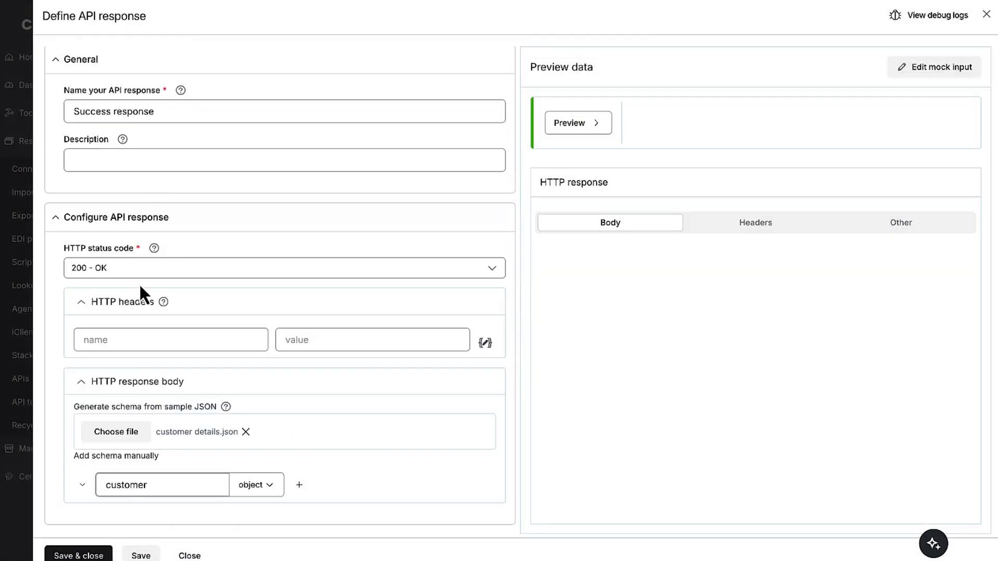
left_click(82, 485)
scroll(86, 491, "down", 3)
scroll(88, 494, "down", 2)
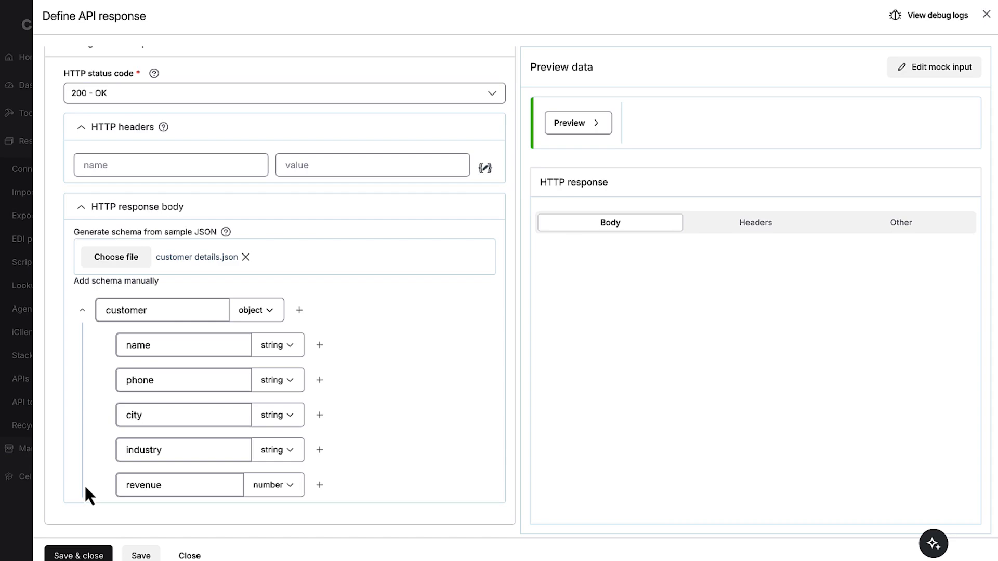
left_click(79, 556)
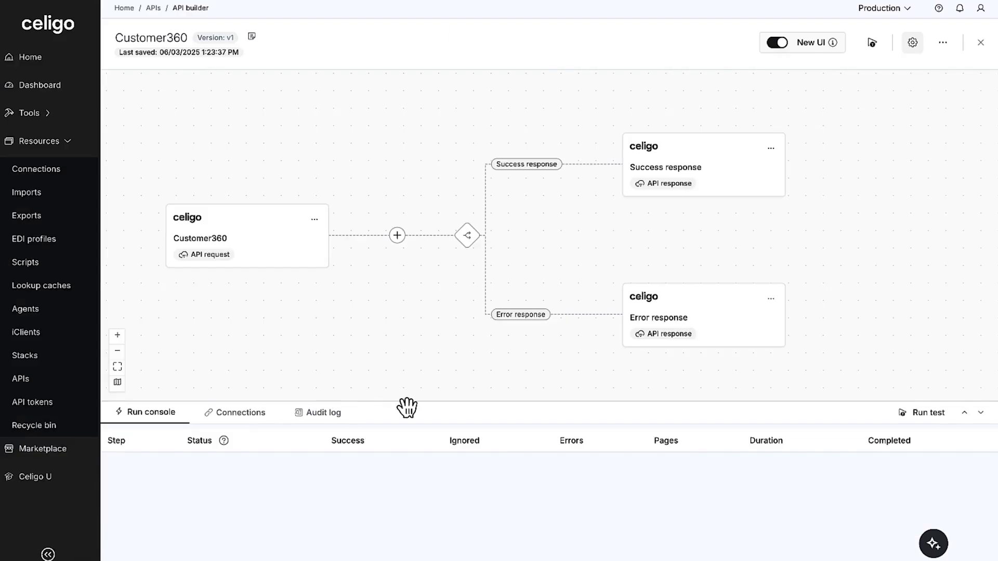
Set the error response's HTTP status code to 400 - Bad Request and save it
left_click(654, 325)
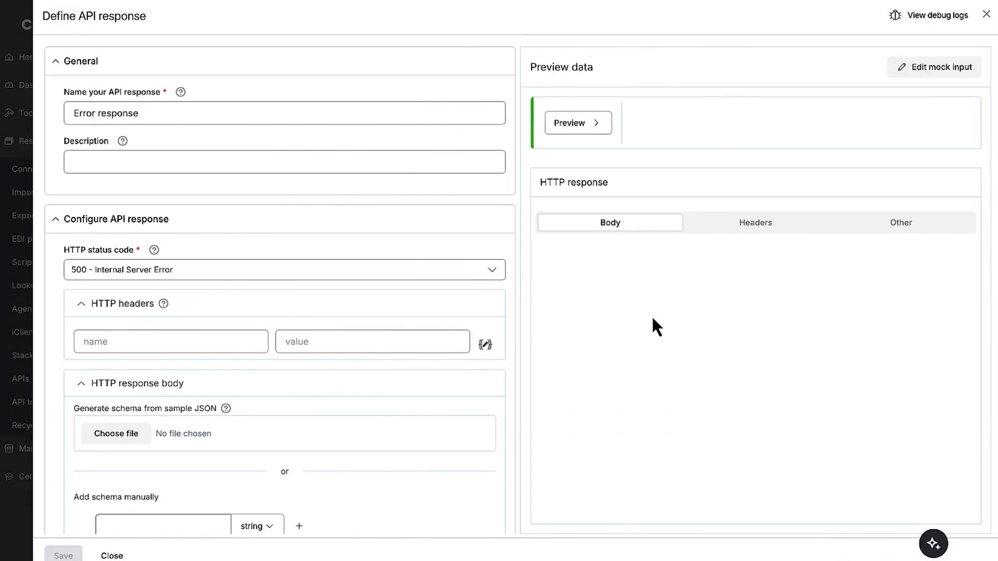
left_click(489, 281)
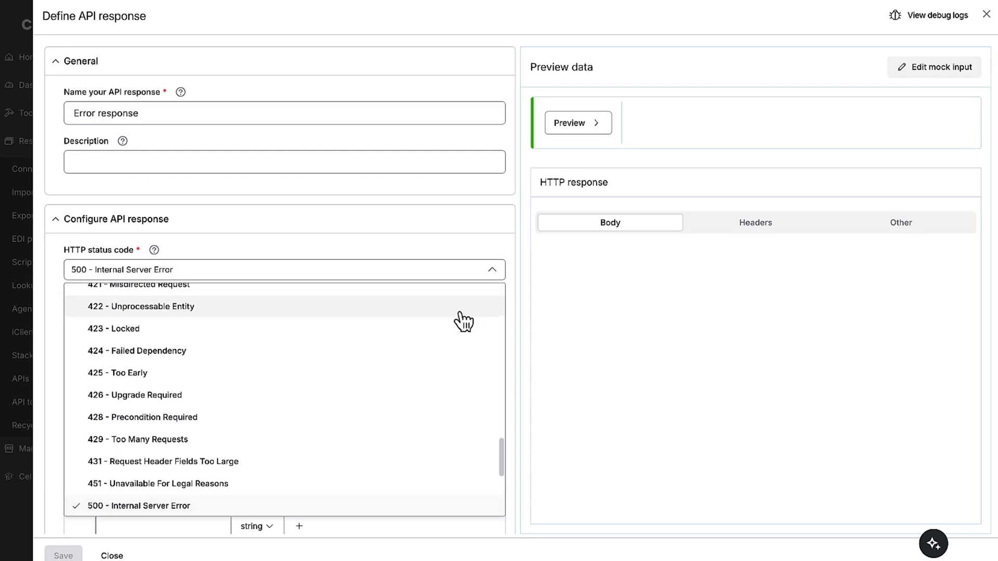
scroll(444, 362, "up", 9)
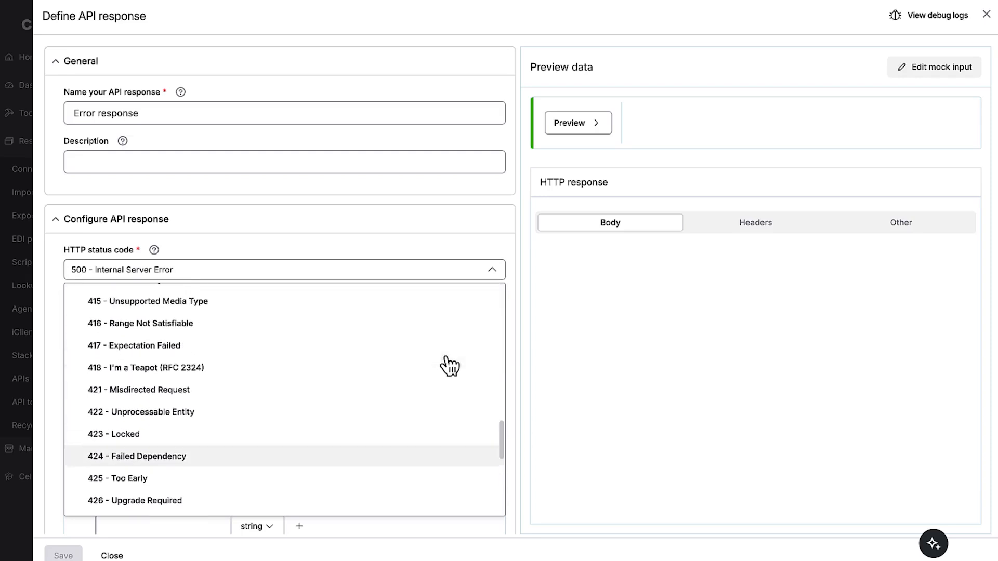
left_click(410, 332)
left_click(96, 555)
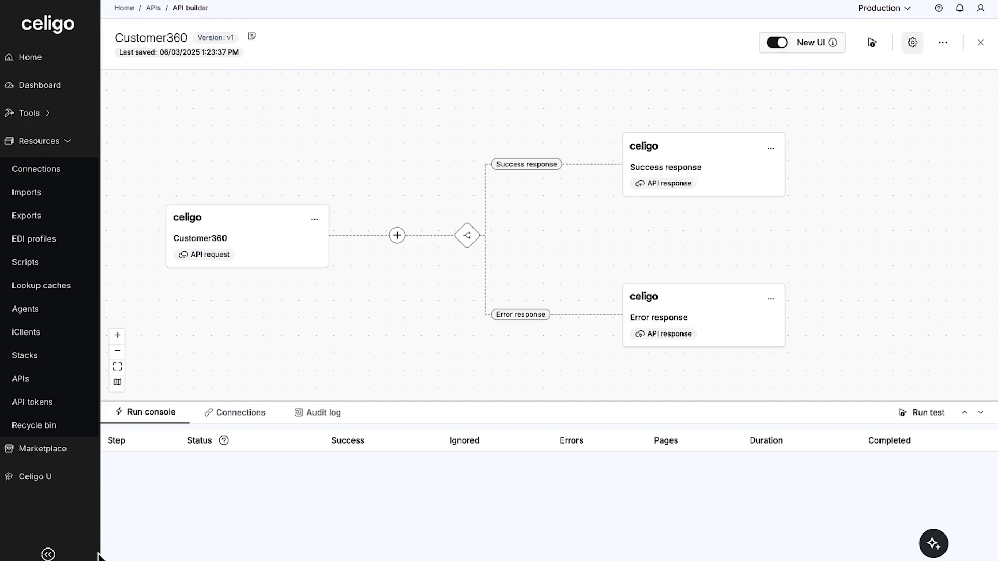
Set customerName to "ACME Chocolatiers" in the mock API request, preview the request and save it
left_click(228, 241)
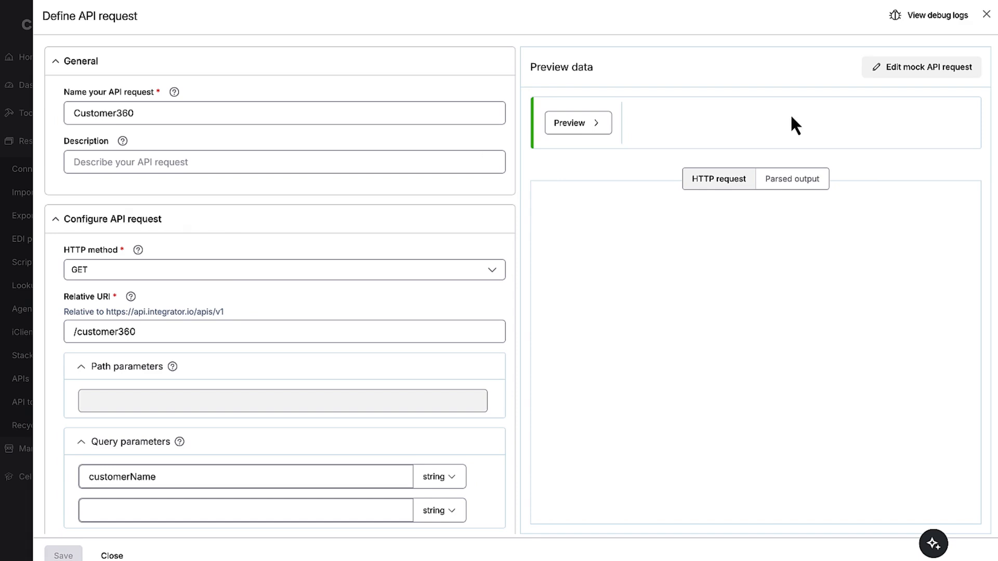
left_click(882, 67)
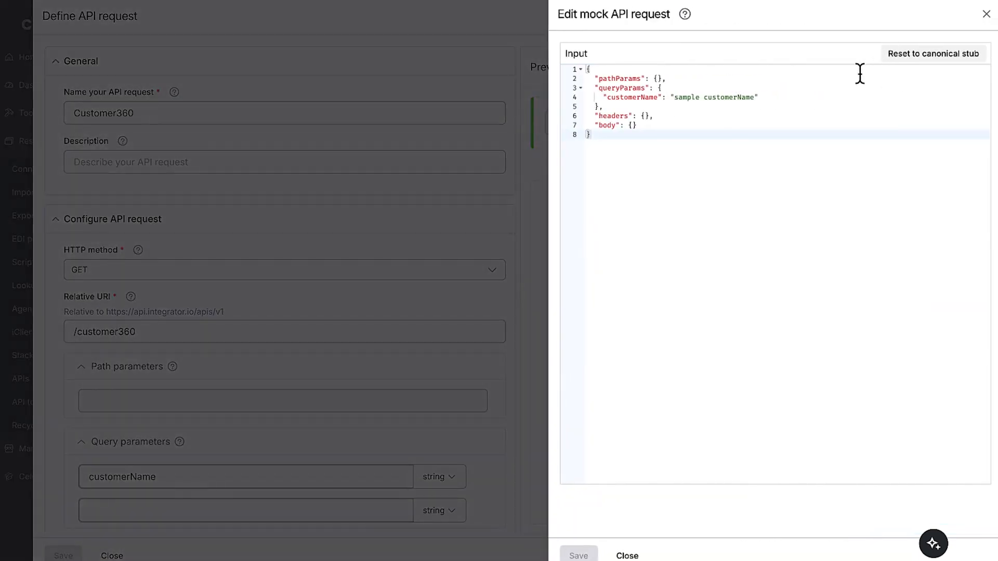
left_click_drag(754, 97, 674, 99)
type("ACME Chocol")
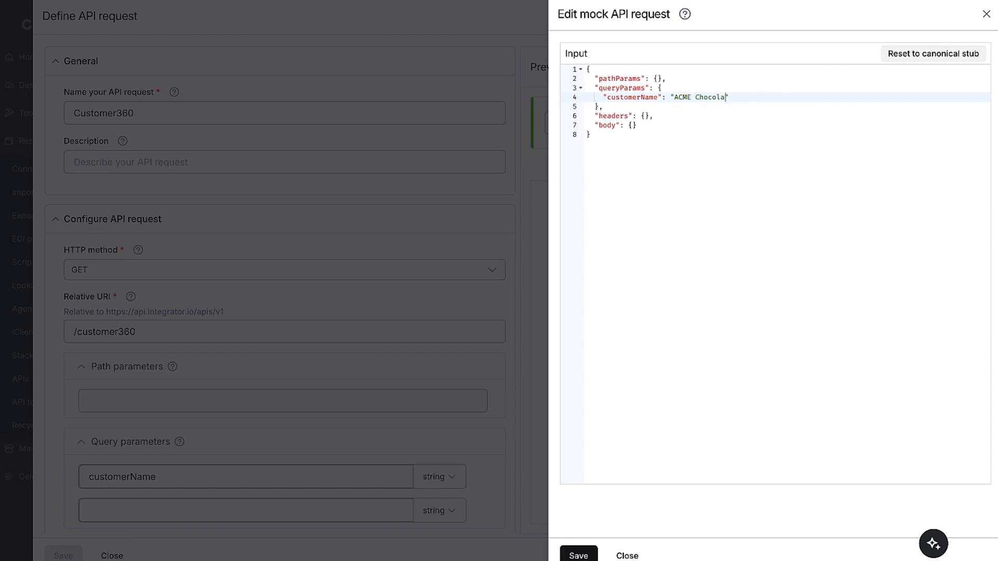
type("atiers")
left_click(580, 552)
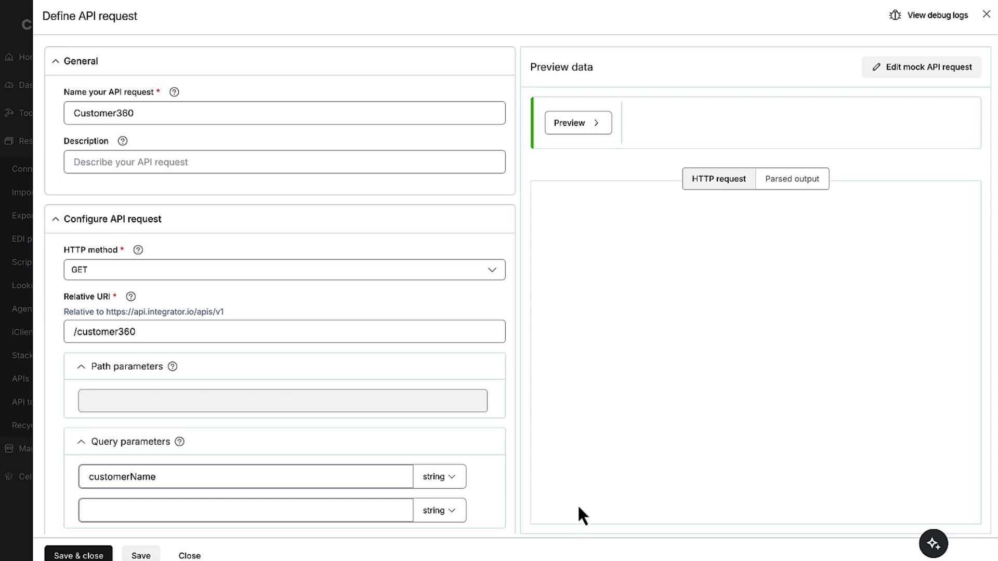
left_click(583, 126)
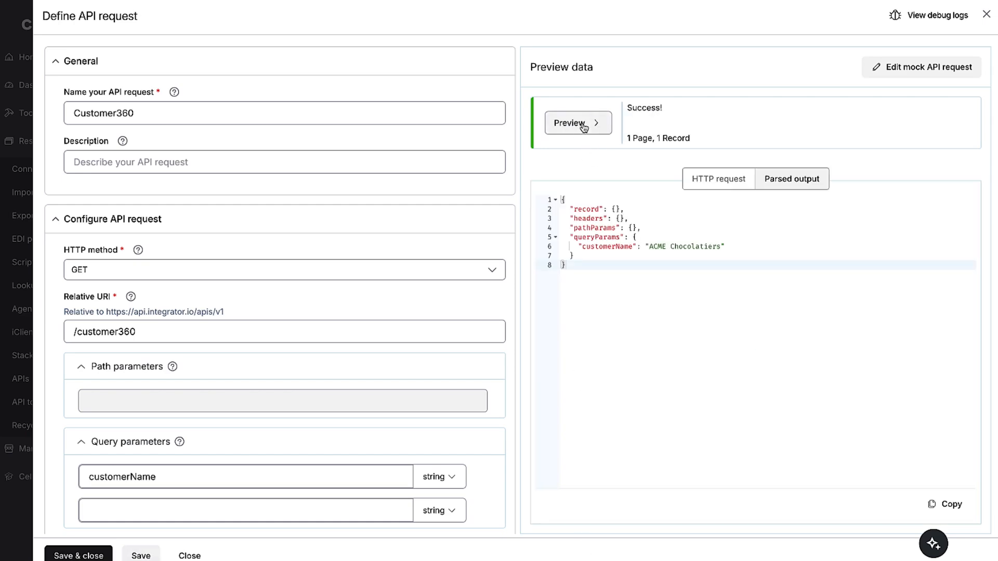
left_click(100, 554)
Add a transformation to the API request mapping customerName to queryParams.customerName, preview its output and save it
left_click(314, 220)
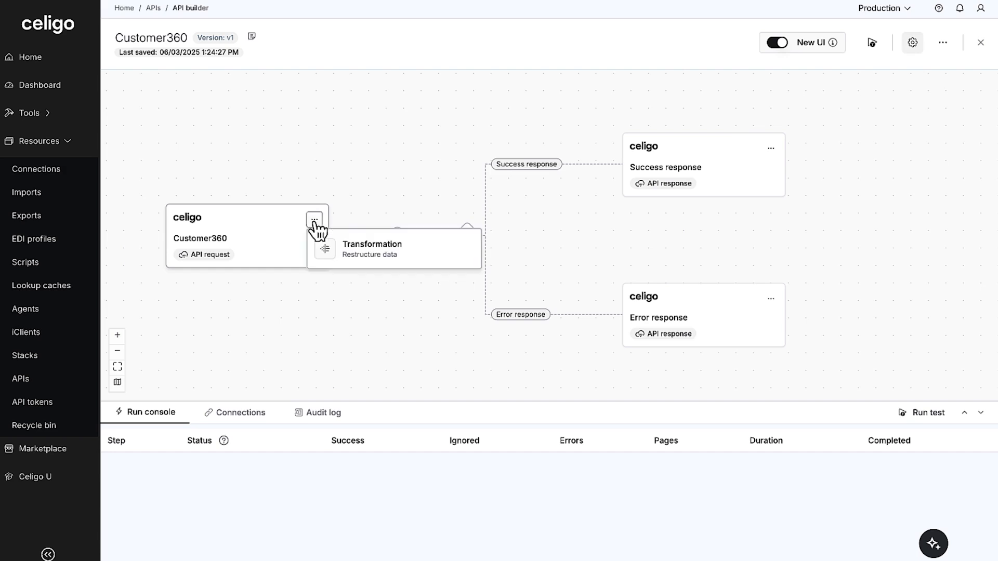
left_click(401, 260)
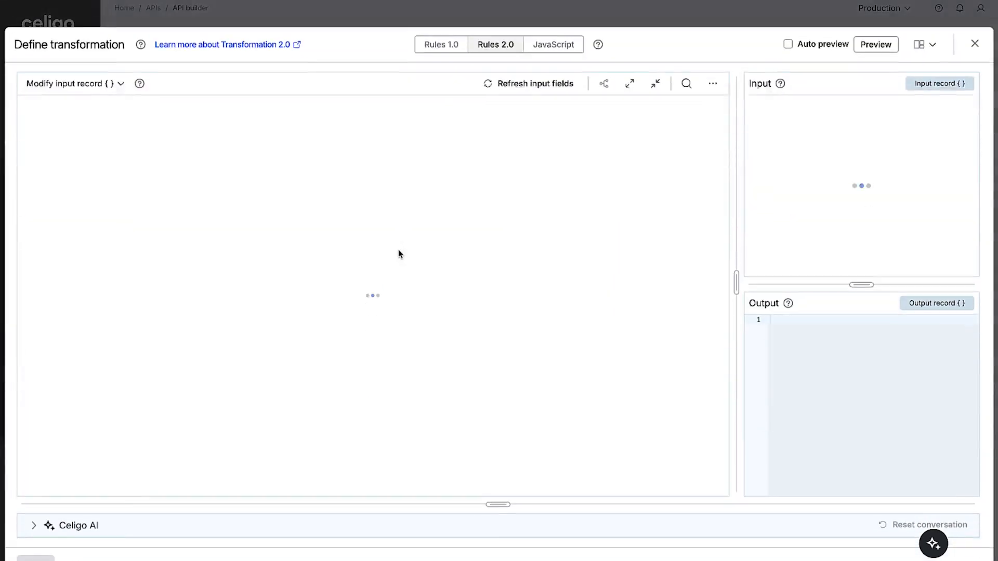
type("cus")
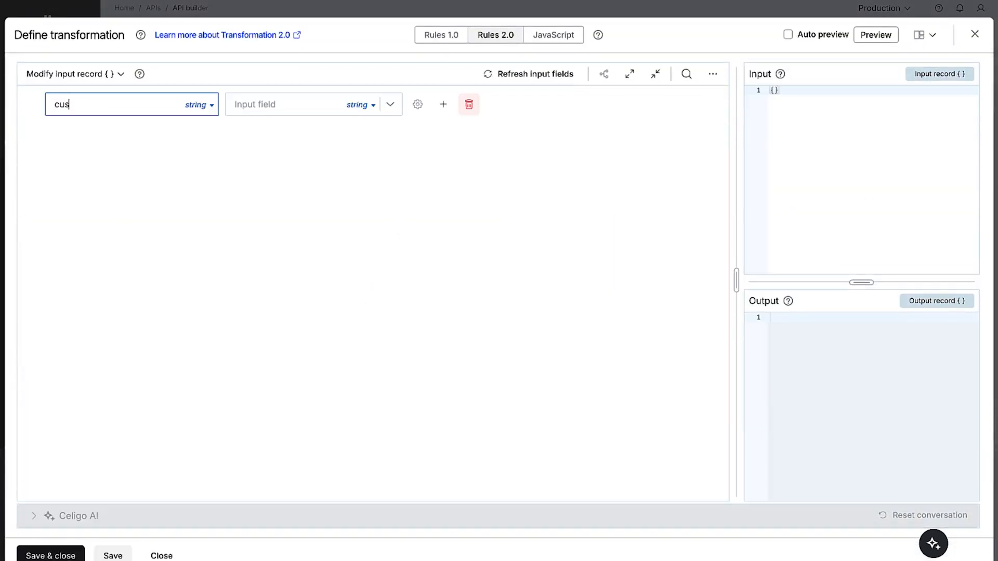
type("tomerName")
left_click(245, 104)
type("{{")
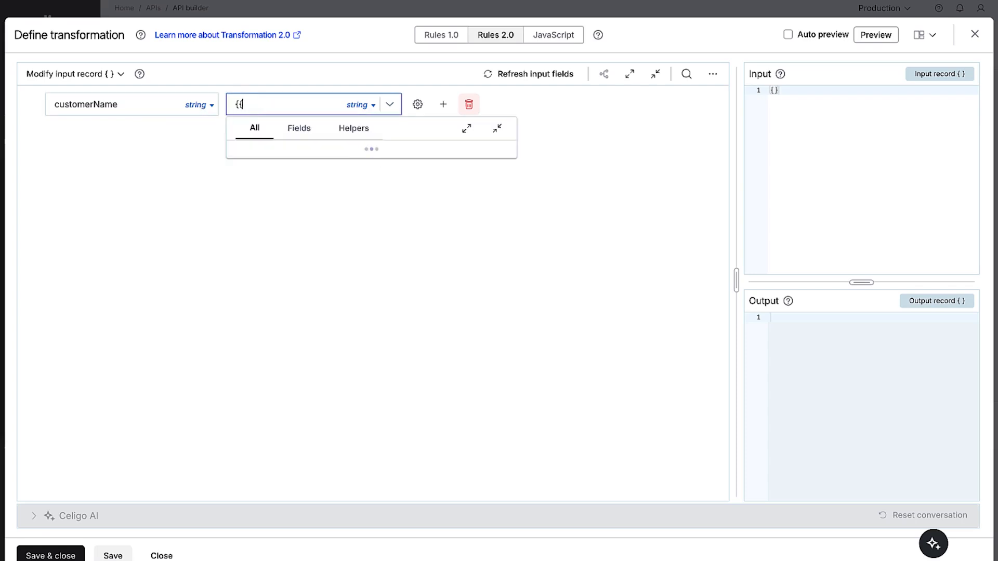
left_click(260, 202)
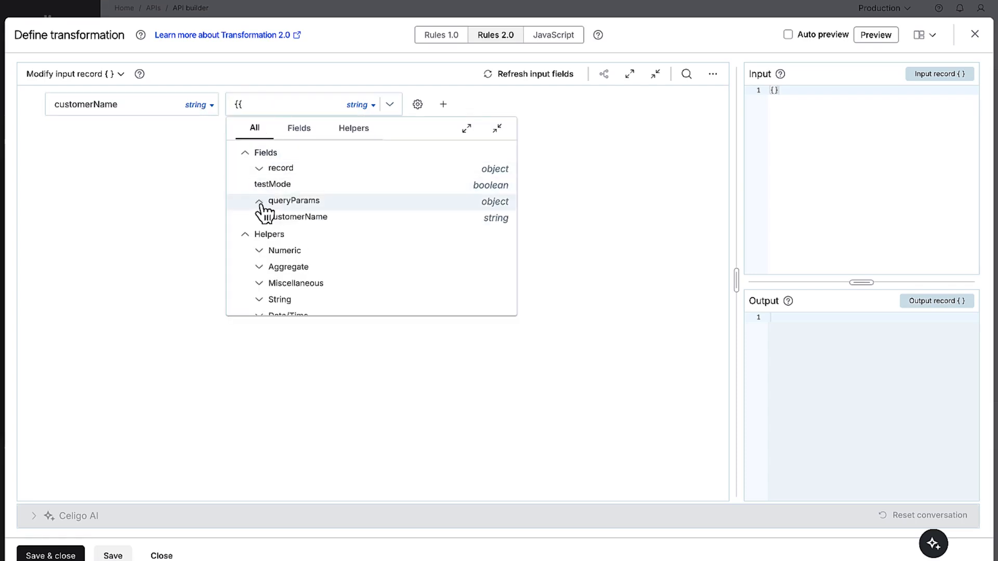
left_click(358, 218)
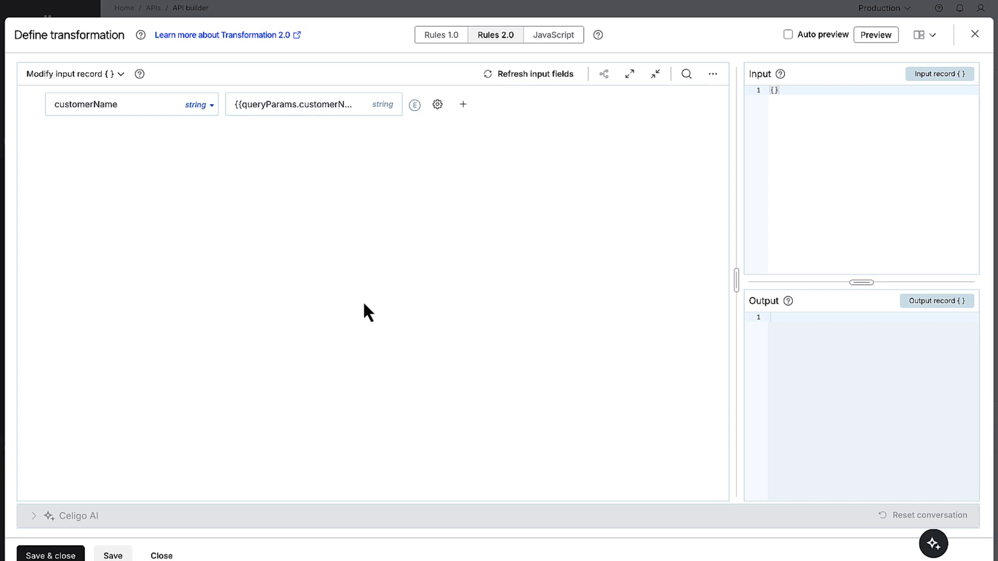
left_click(863, 35)
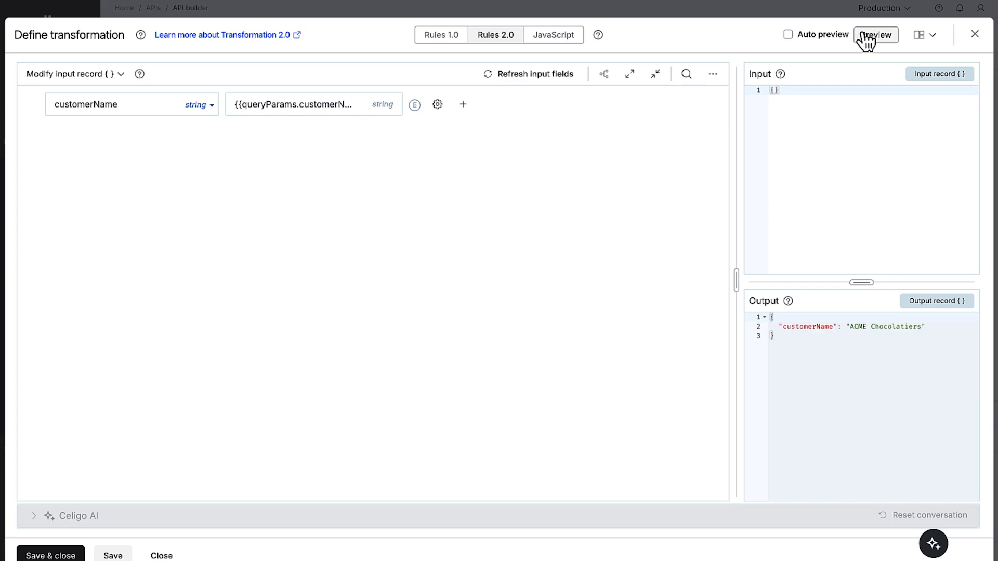
left_click(61, 554)
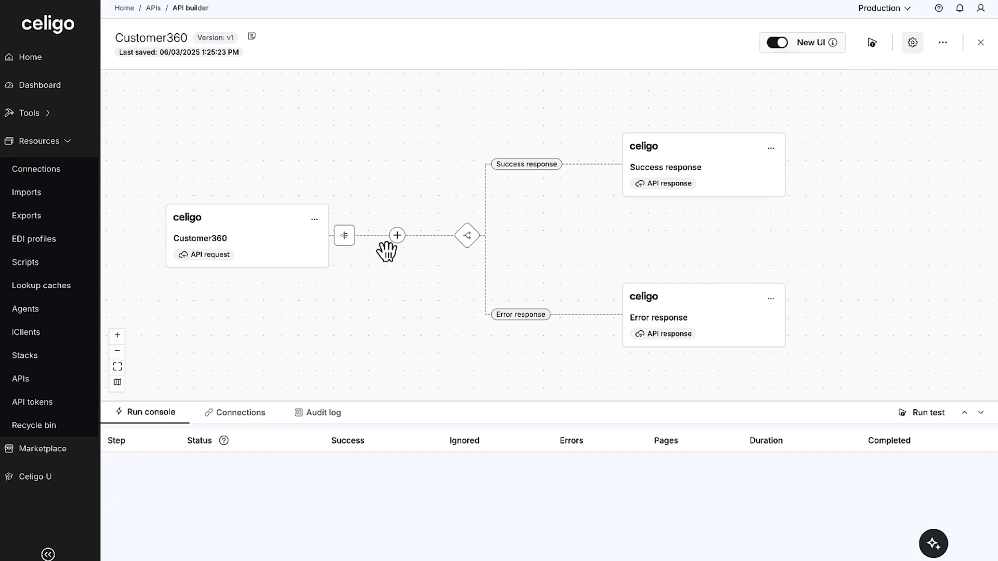
Add a Salesforce "Look up additional records (per record)" step after the API request, named "Get customer from Salesforce", using the Salesforce connection
left_click(397, 236)
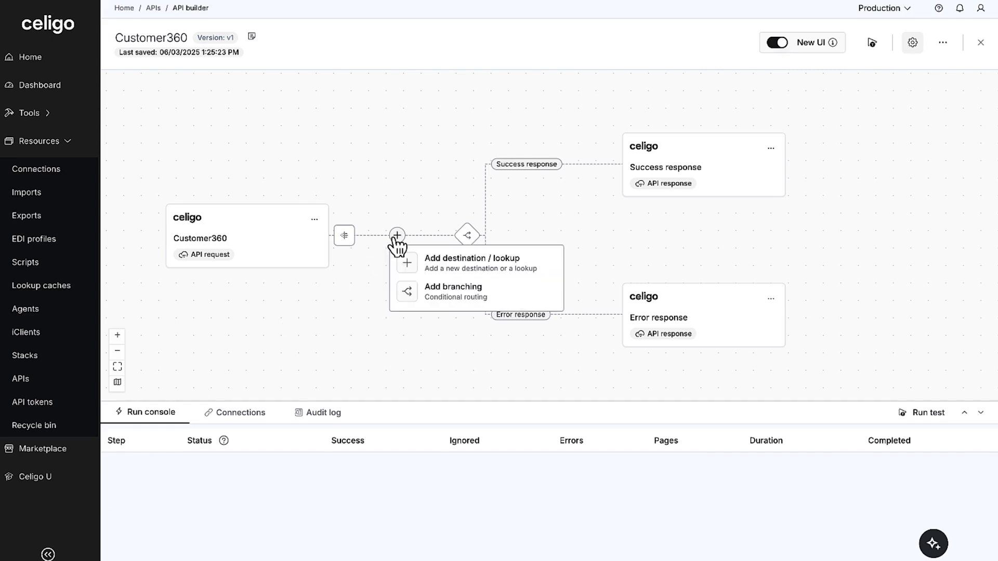
left_click(427, 258)
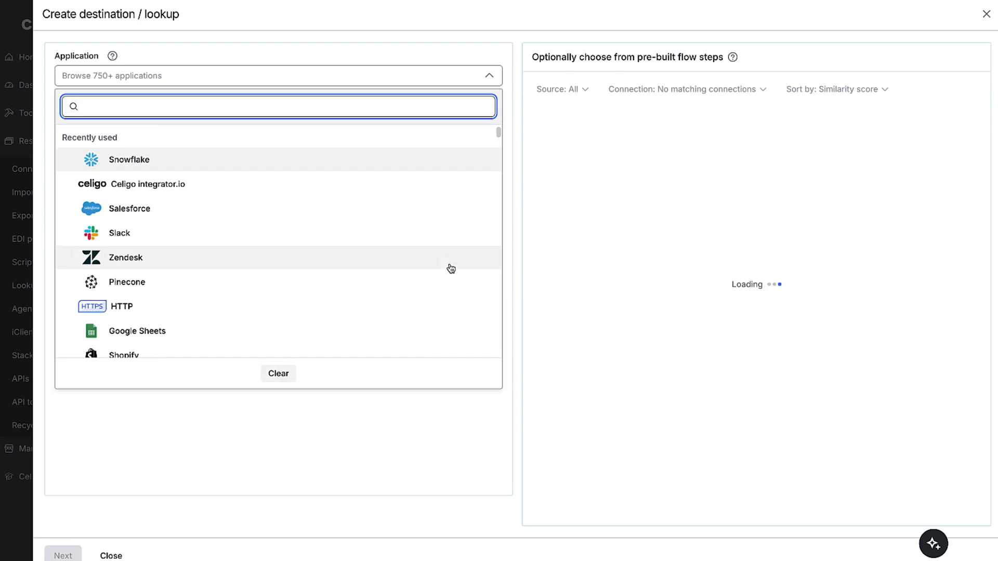
left_click(314, 218)
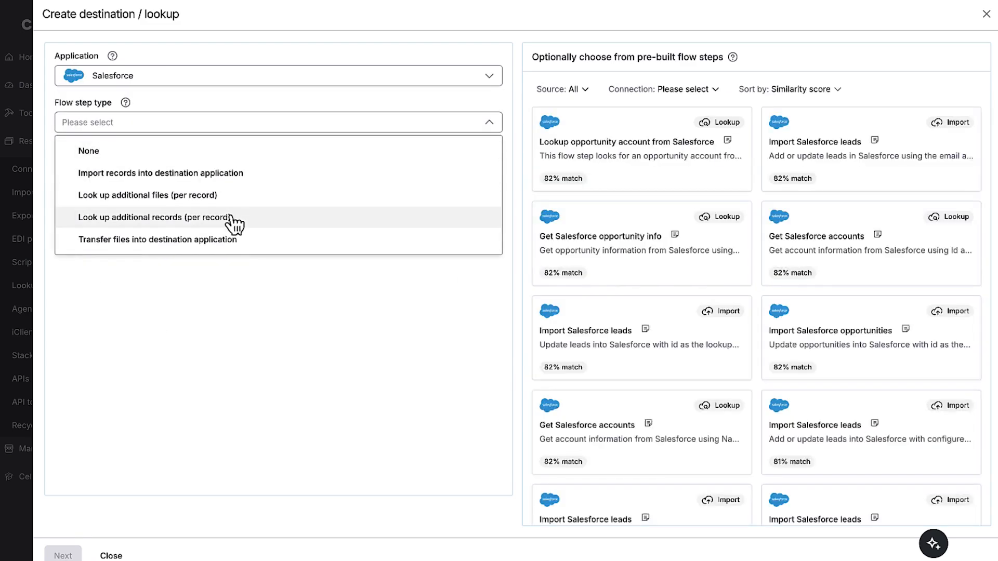
left_click(233, 217)
left_click(167, 170)
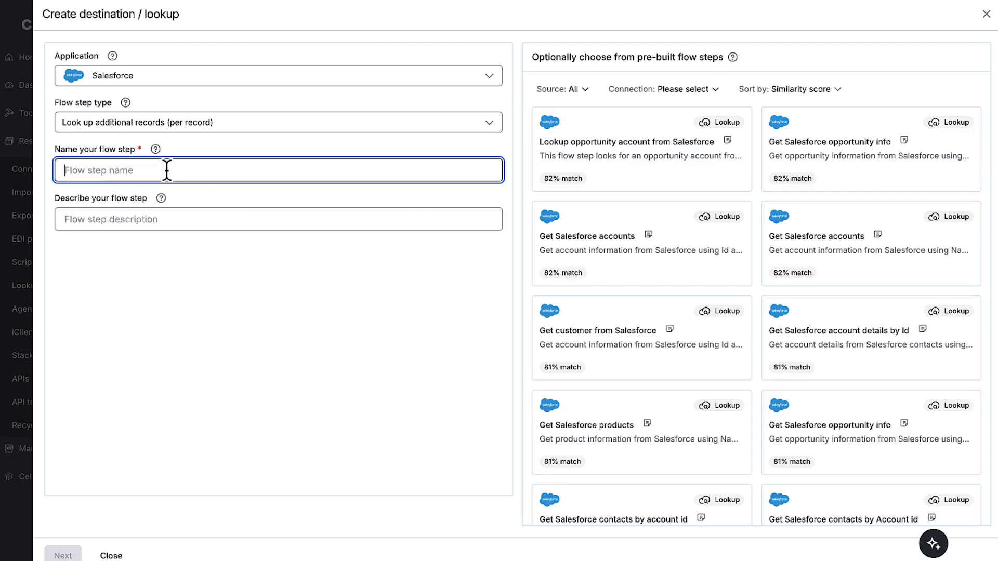
type("Get cu")
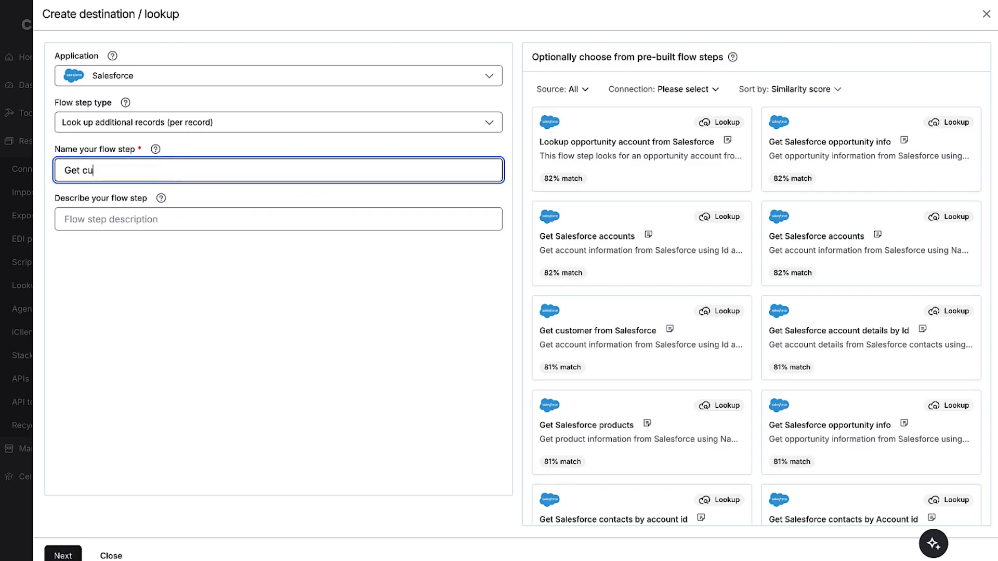
type("stomer from Salesforce")
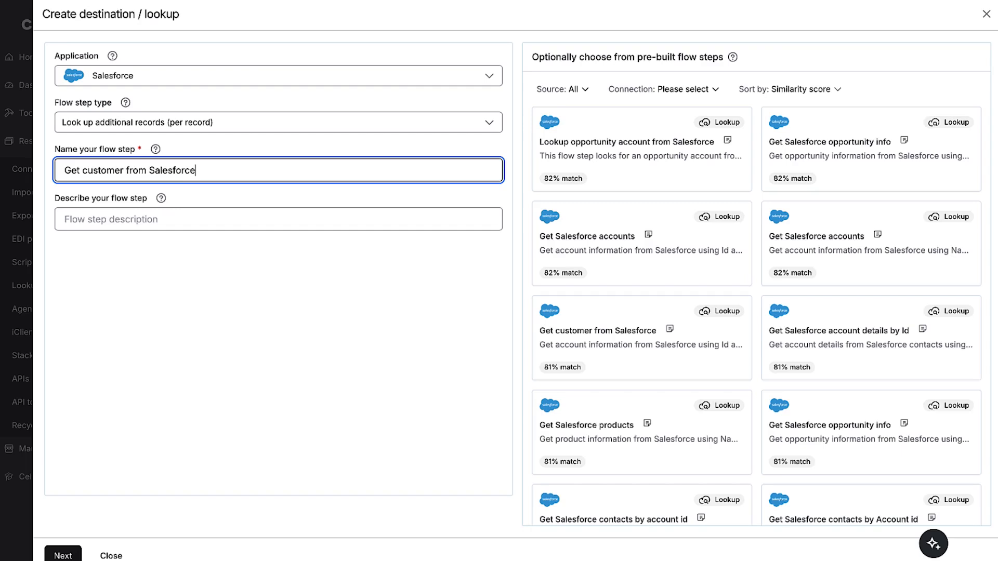
left_click(68, 557)
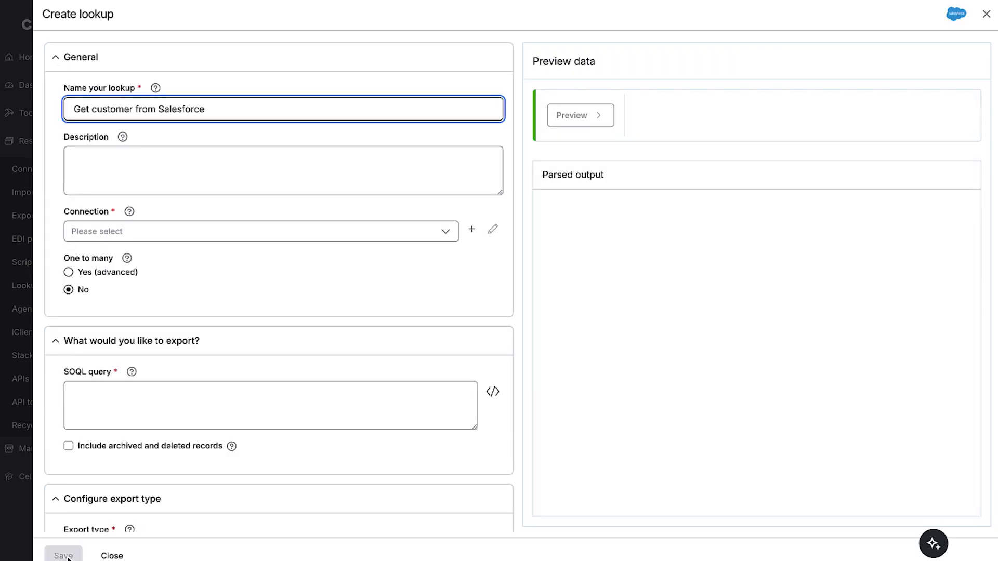
left_click(203, 234)
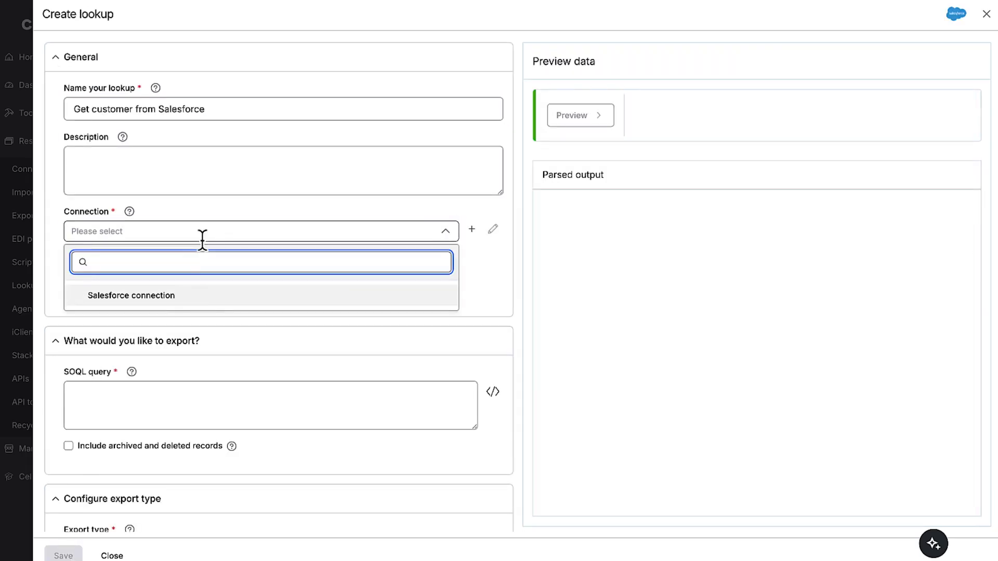
left_click(182, 296)
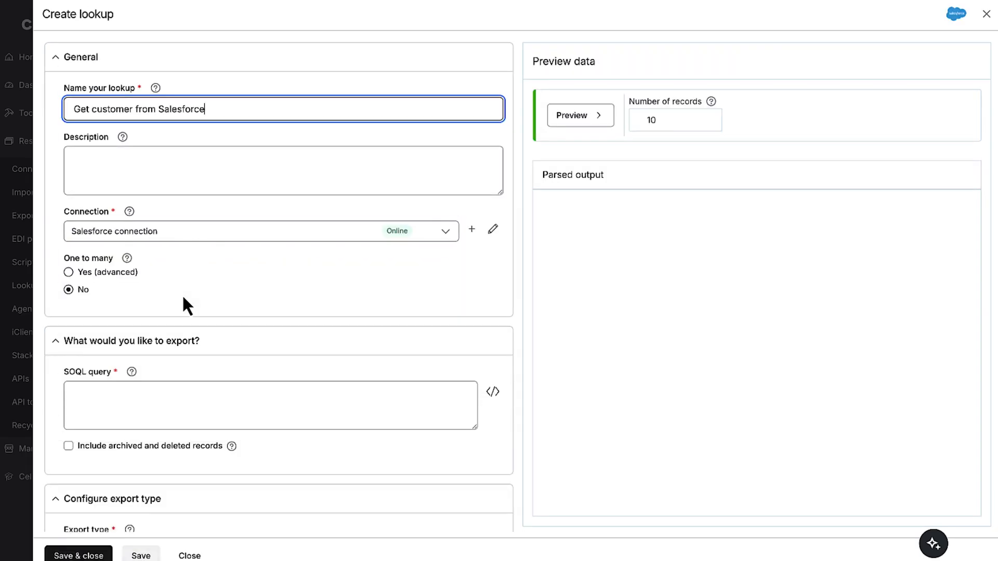
Write the lookup's SOQL query as "select Name, Phone, BillingCity, Industry from Account" in the query editor
left_click(166, 392)
left_click(494, 392)
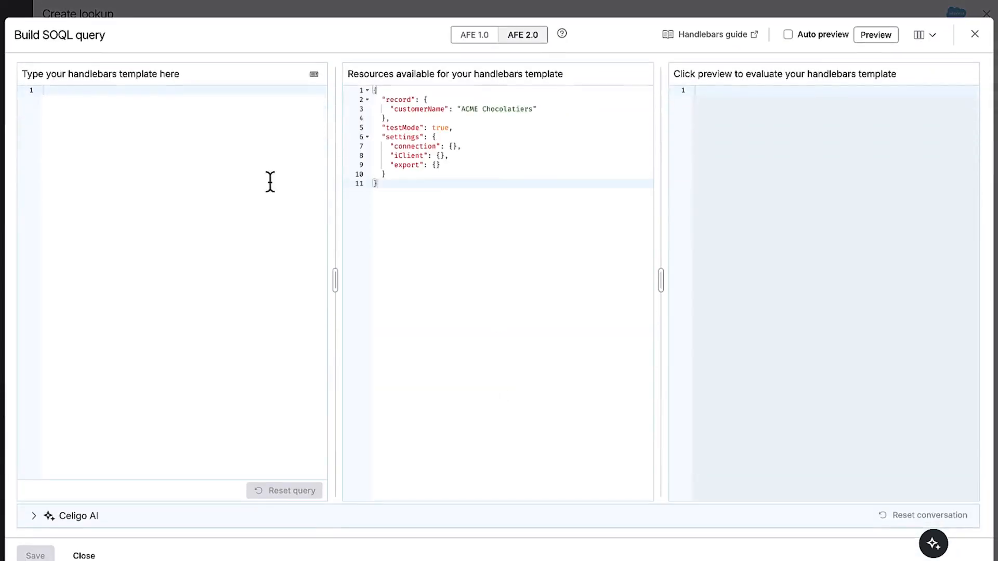
type("select Name, Phone")
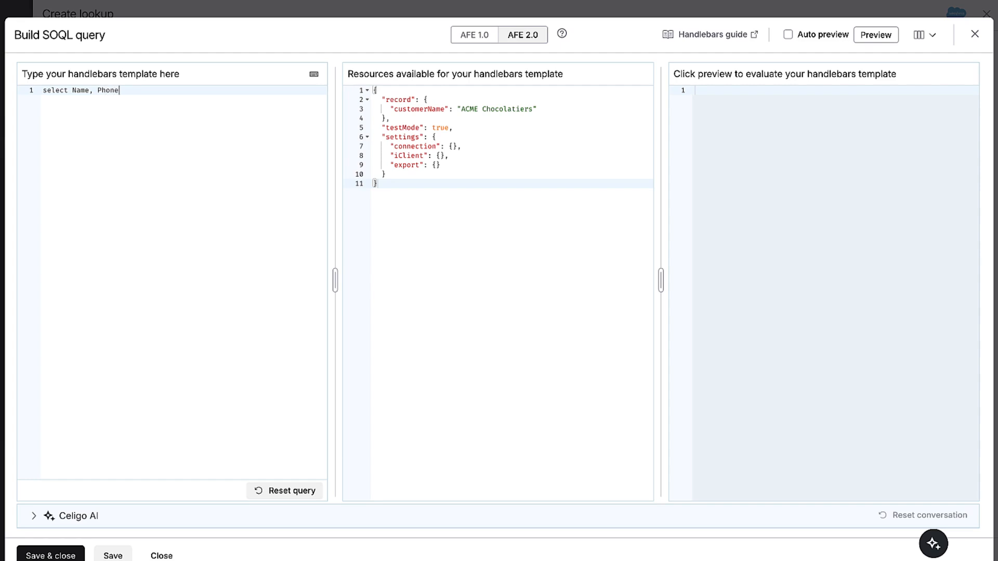
type(", Bill")
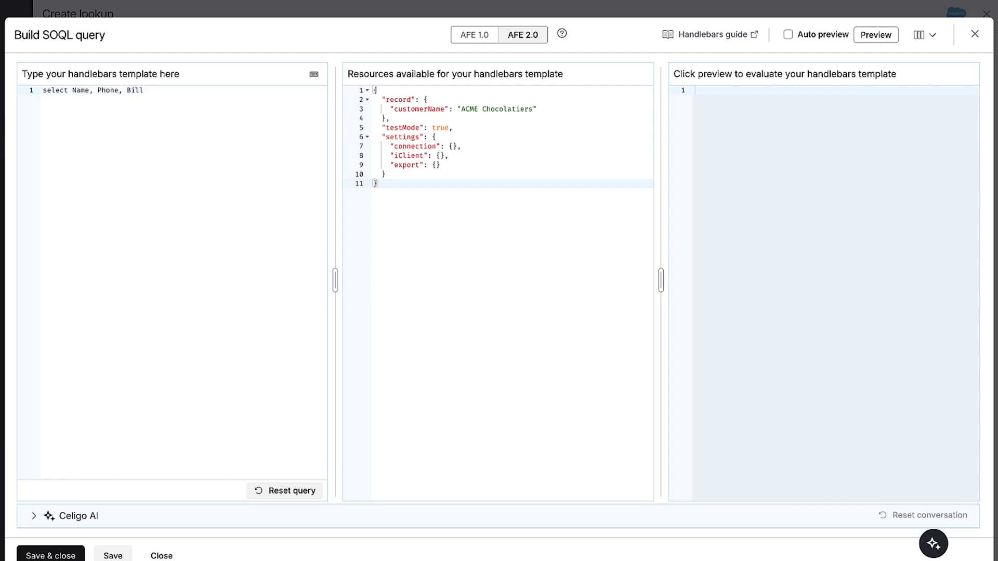
type("ingCity, Industry from Account wh")
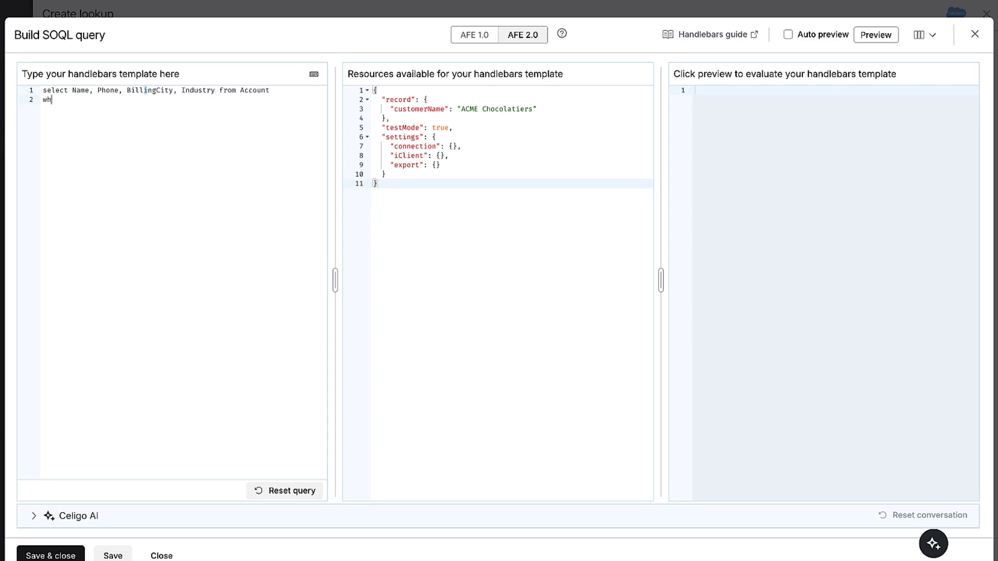
type("ere Name = {{")
Add the condition where Name = '{{record.customerName}}' to the SOQL query, inserting the customerName field from the record
left_click(79, 157)
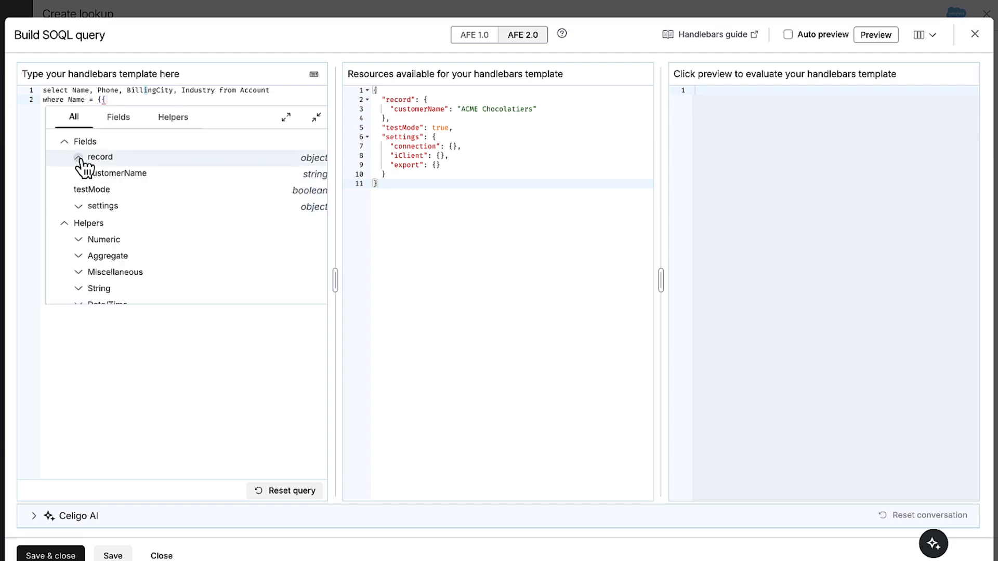
left_click(104, 173)
left_click(97, 99)
type("'")
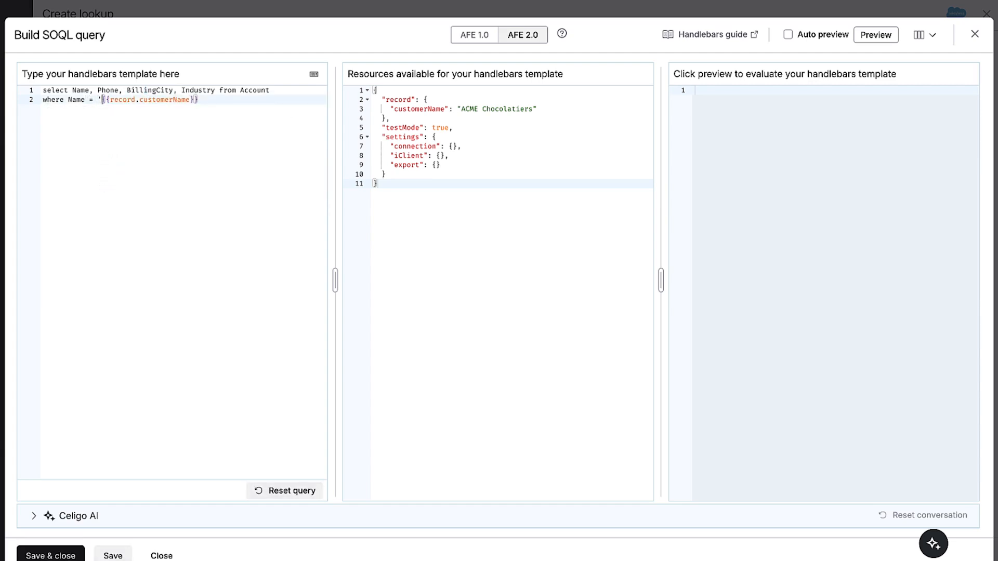
key("End")
type("'")
Preview and save the SOQL query, and preview and save the Salesforce lookup
left_click(865, 36)
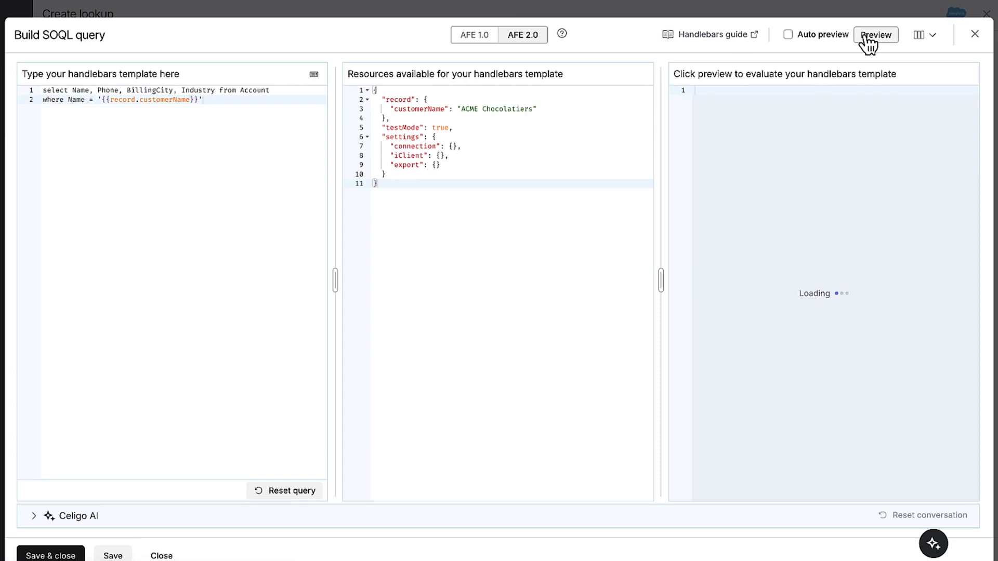
left_click(73, 555)
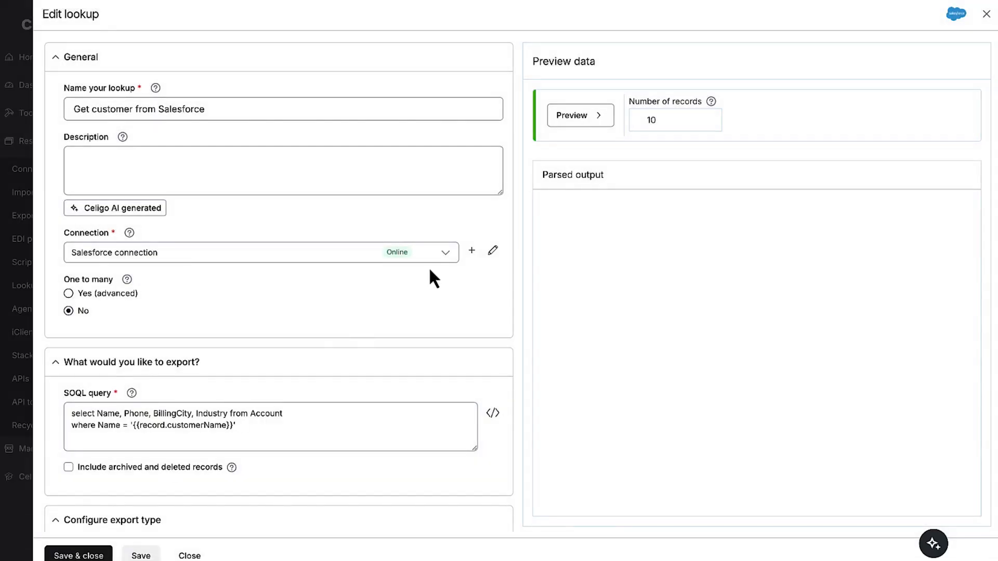
left_click(572, 117)
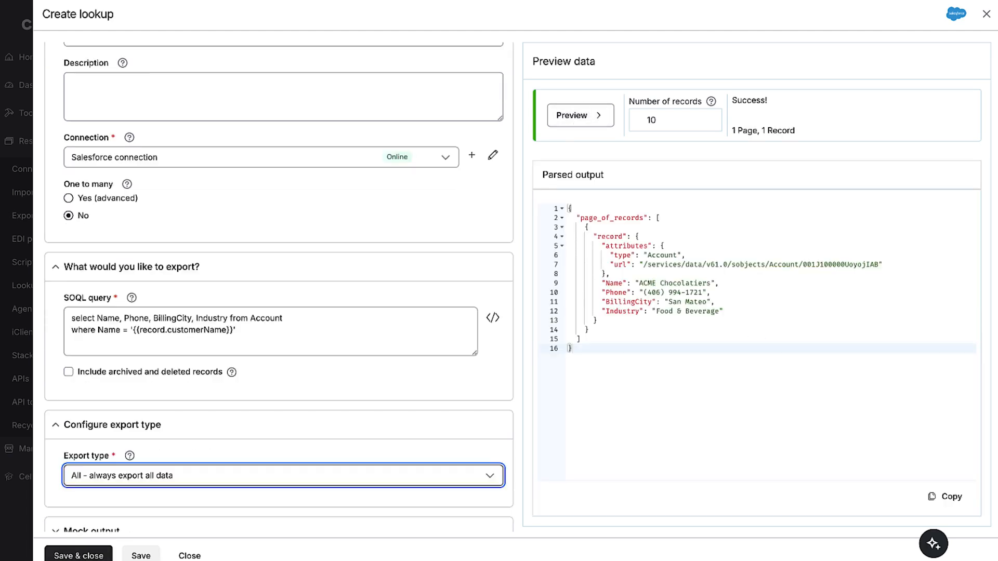
left_click(78, 555)
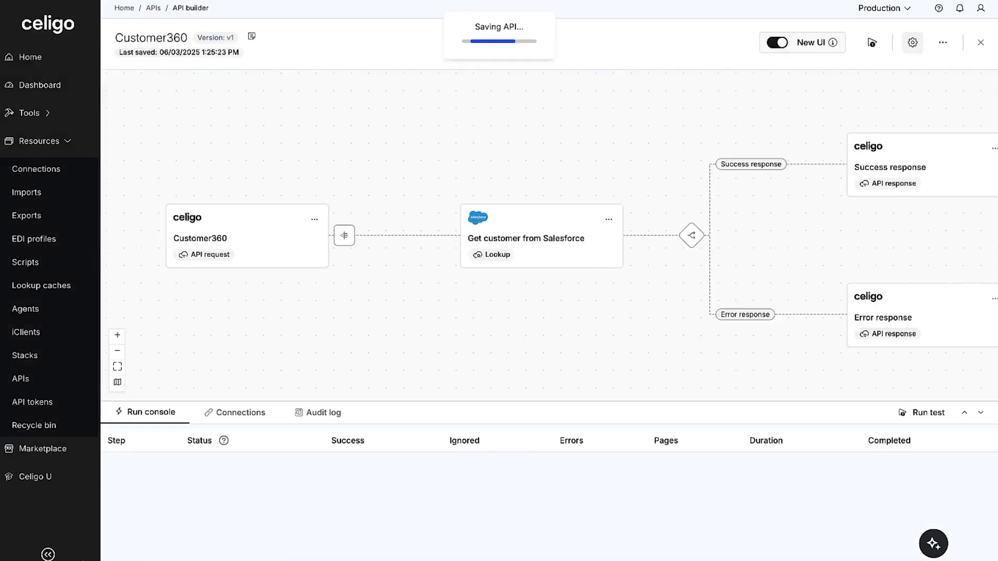
Add a results mapping to the Salesforce lookup that maps data[0].Phone to the source record field phone
left_click(609, 220)
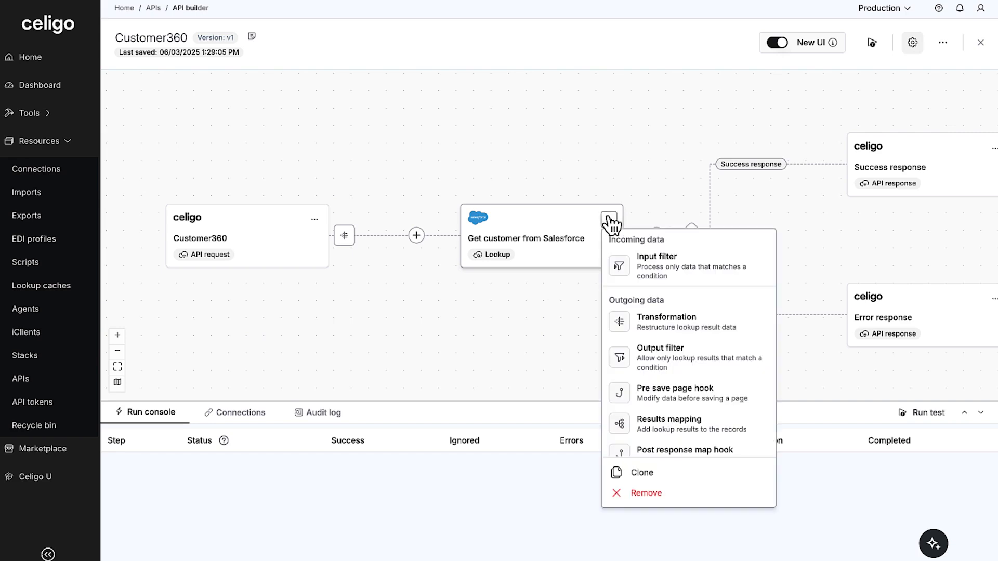
left_click(638, 419)
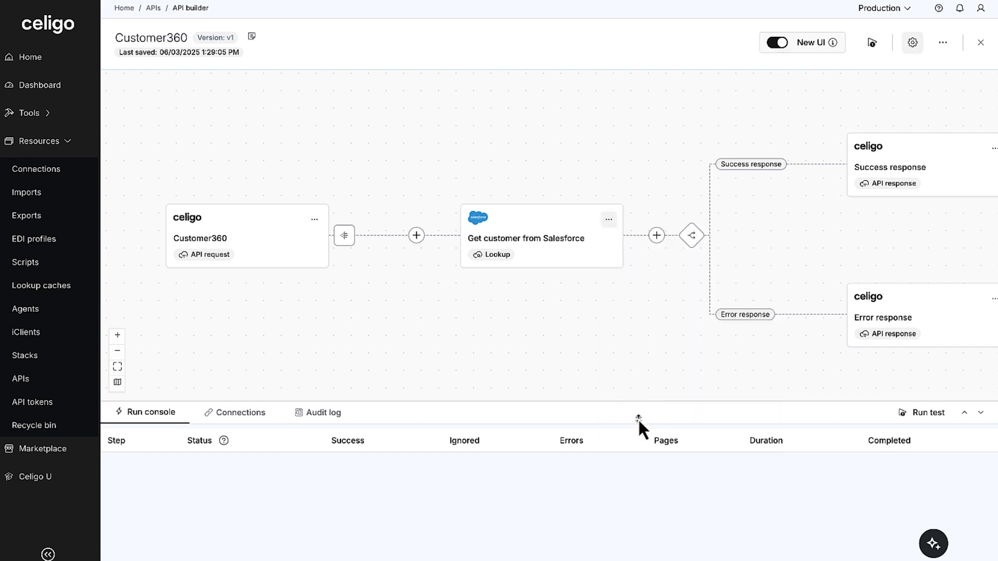
left_click(243, 136)
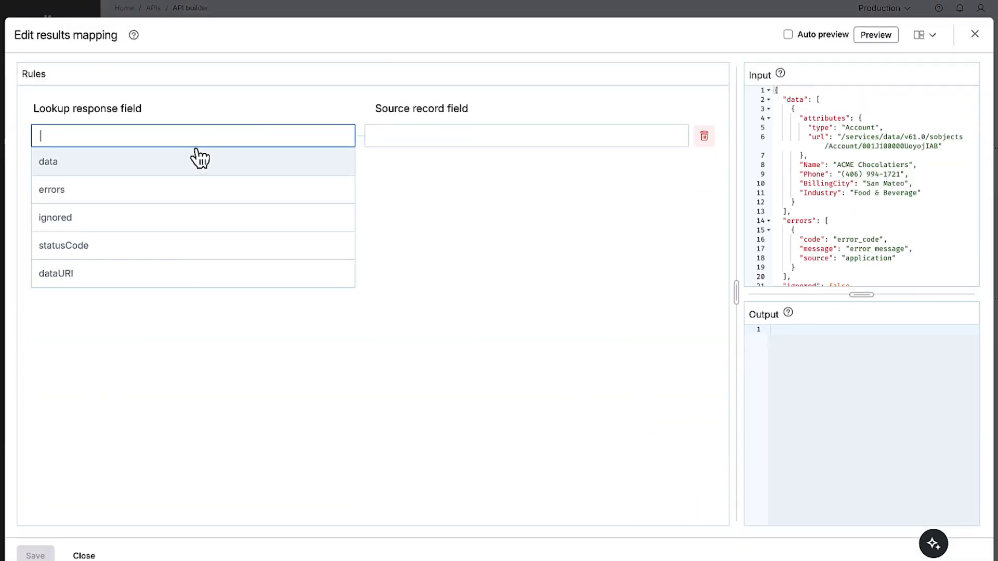
type("data[0].P")
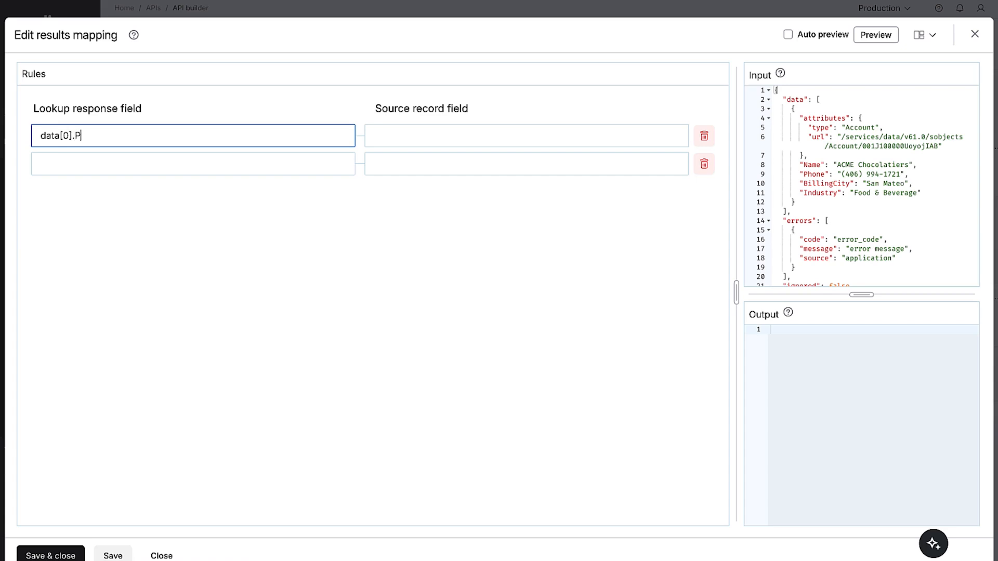
type("hone")
left_click(381, 133)
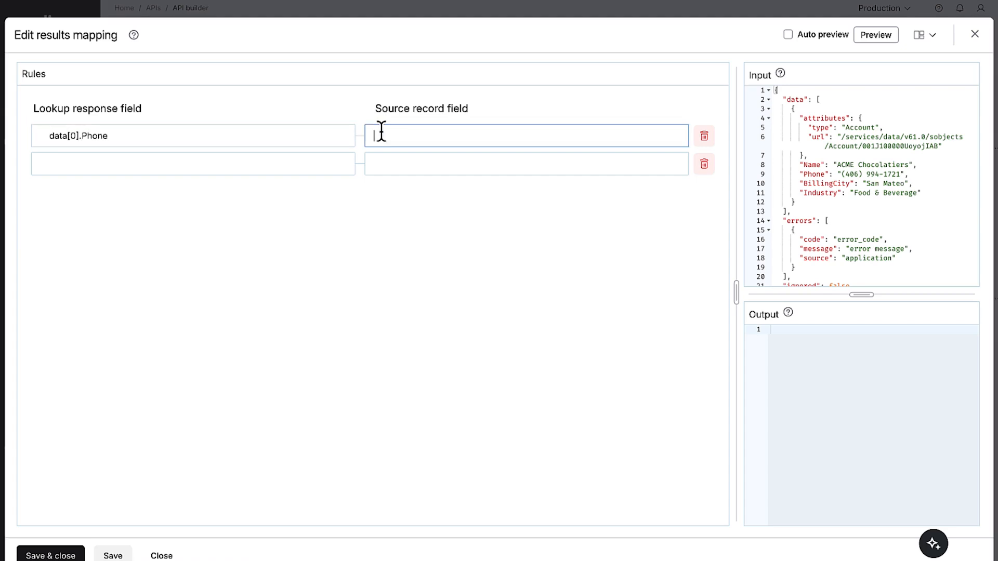
type("phone")
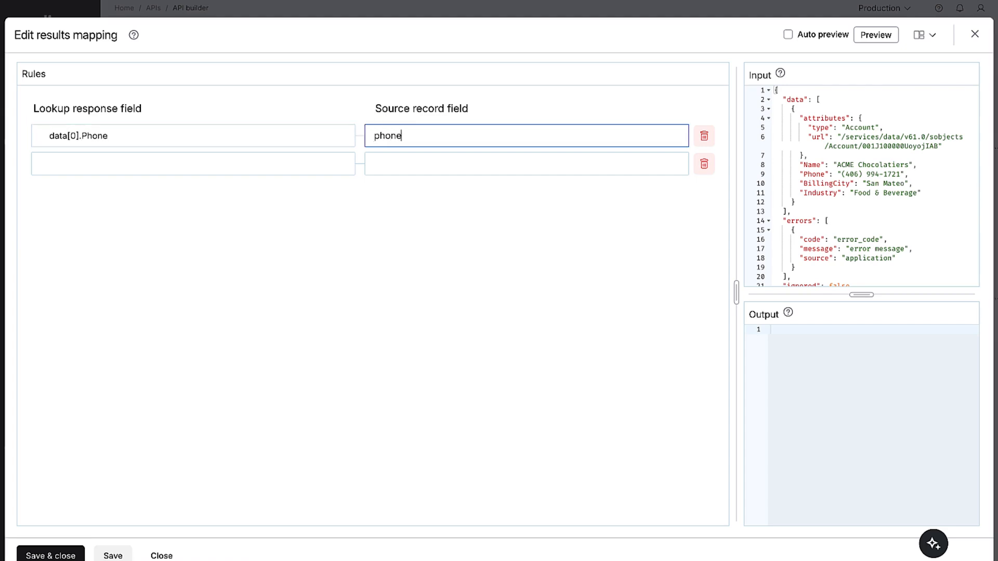
Map data[0].BillingCity to the source record field city in the results mapping
left_click(279, 166)
type("da")
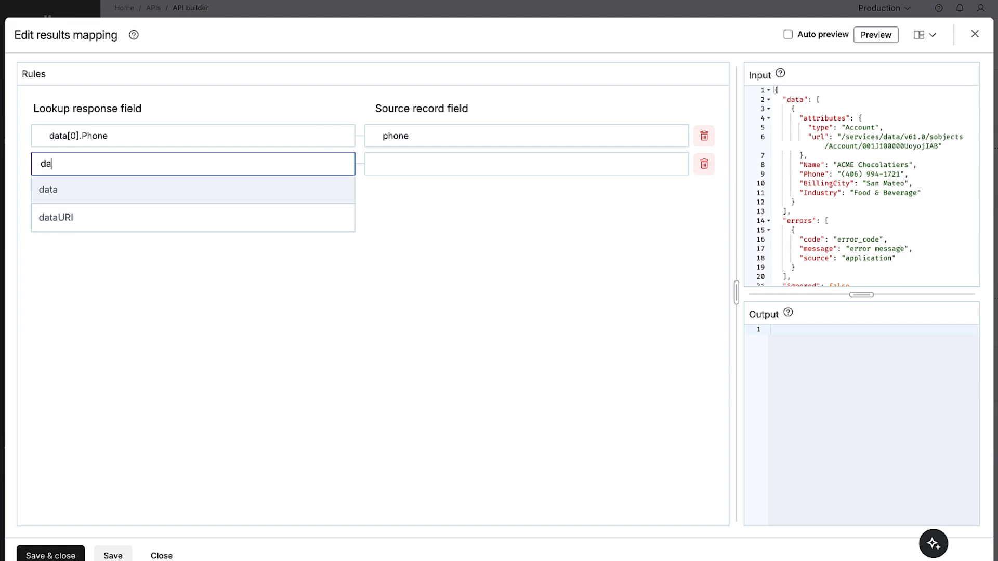
type("ta[0].BillingCity")
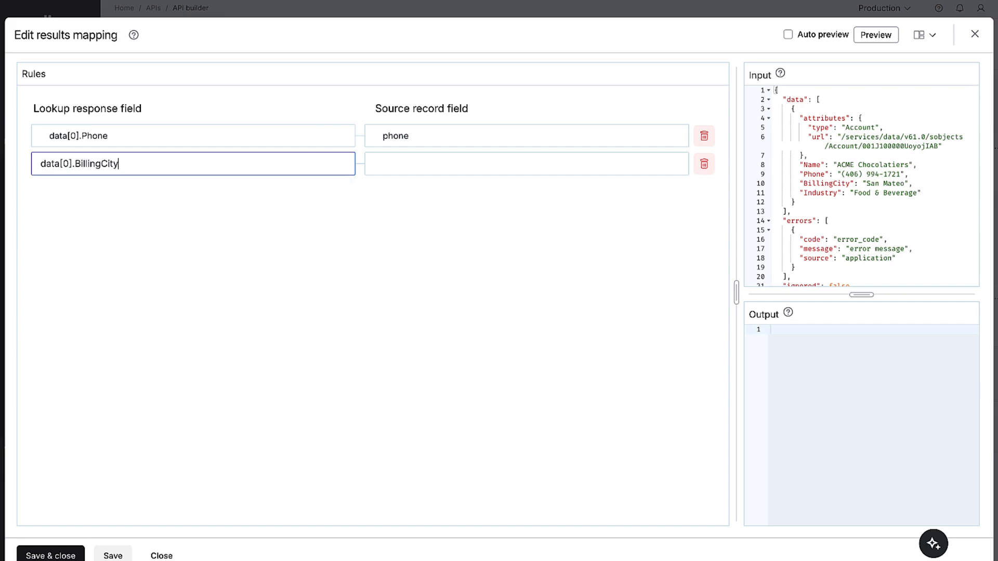
left_click(483, 163)
type("city")
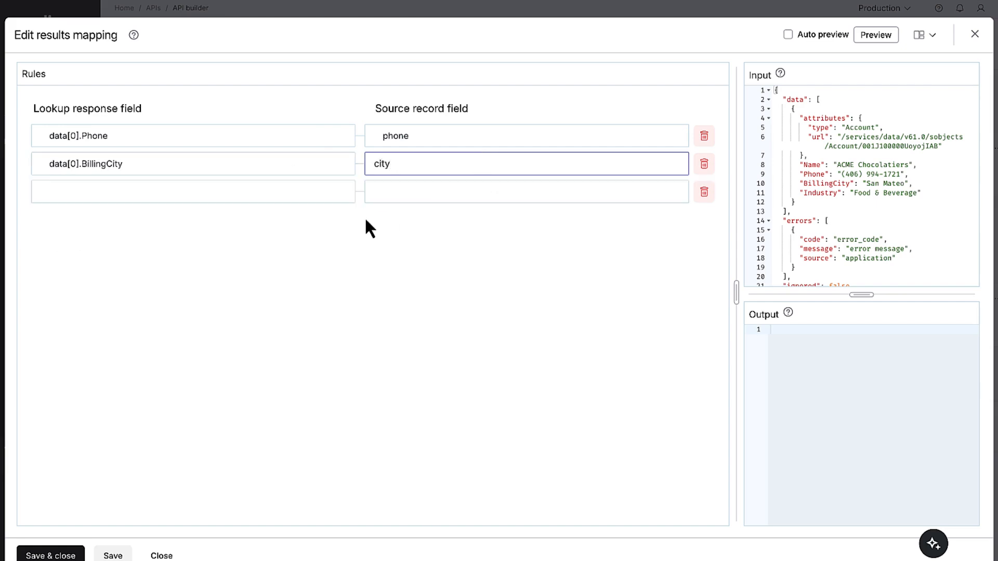
Map data[0].Industry to industry, preview the results mapping's output and save it
left_click(312, 193)
type("data[0].Industry")
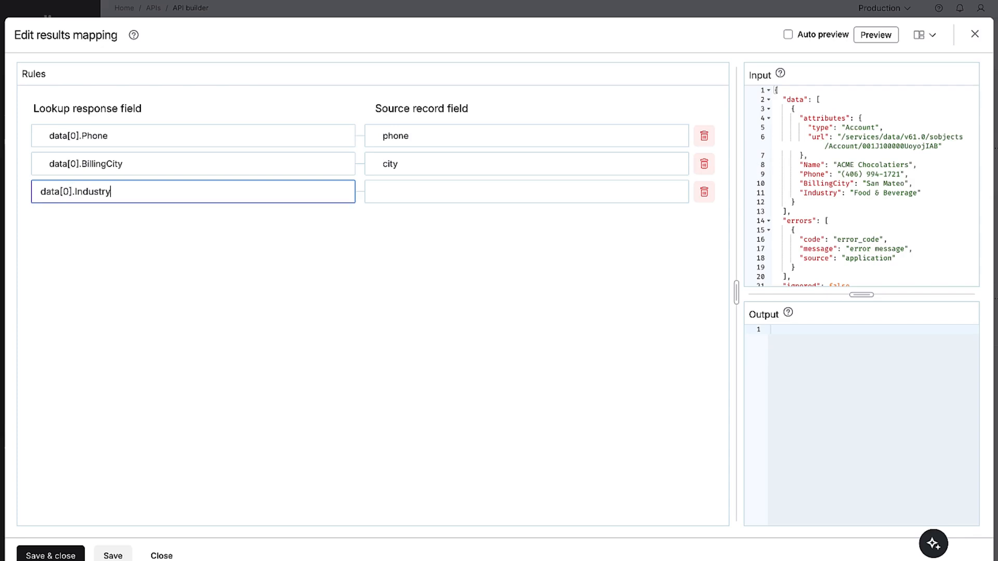
left_click(498, 192)
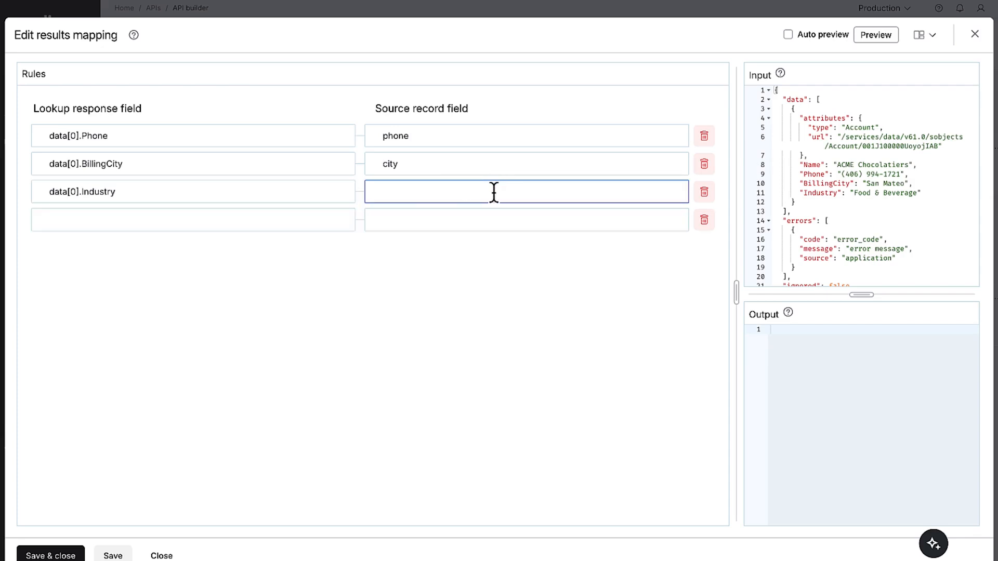
type("industry")
left_click(869, 40)
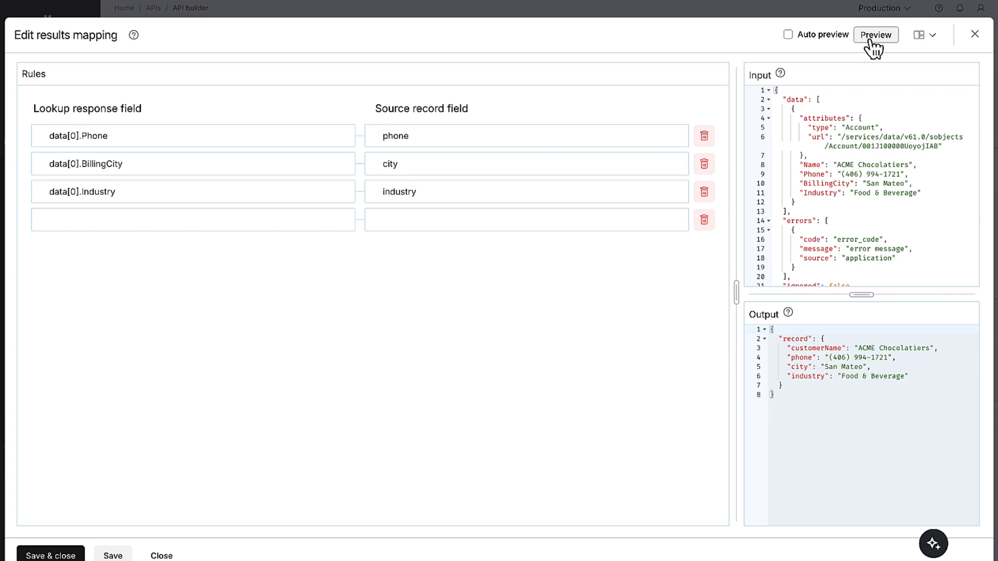
left_click(77, 553)
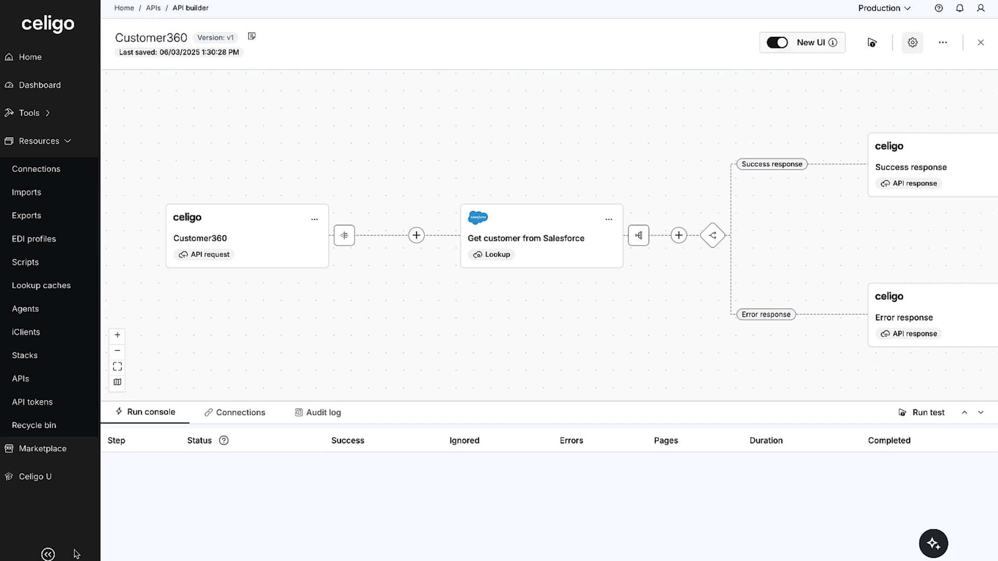
Add a Snowflake lookup of additional records per record after the Salesforce lookup, named Get customer from Snowflake
left_click(678, 243)
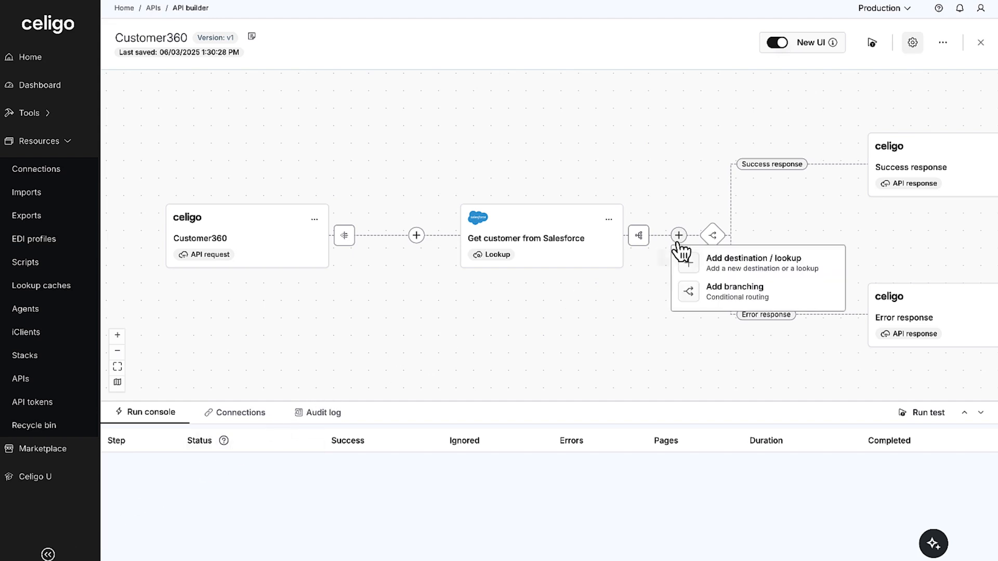
left_click(722, 268)
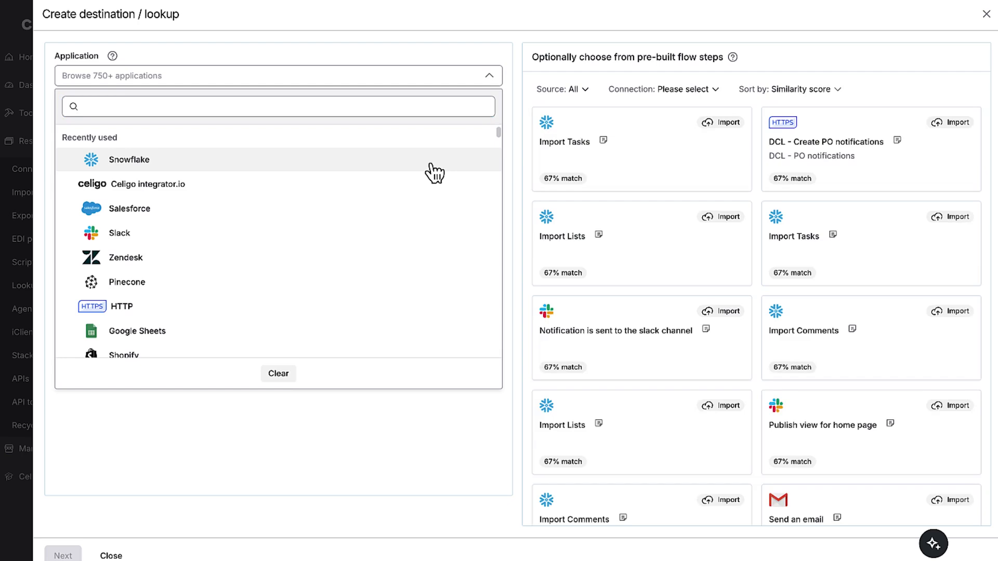
left_click(431, 164)
left_click(254, 197)
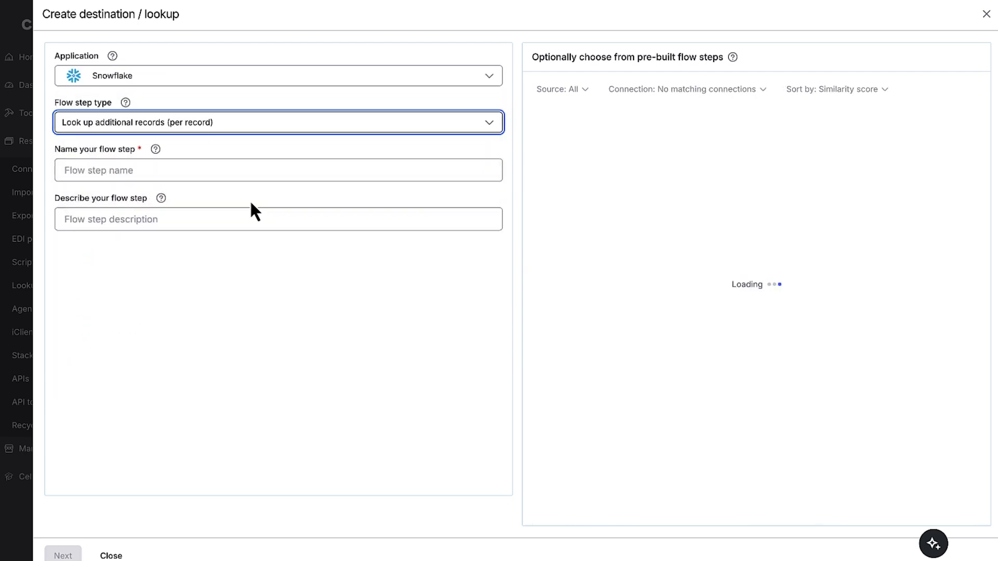
left_click(289, 170)
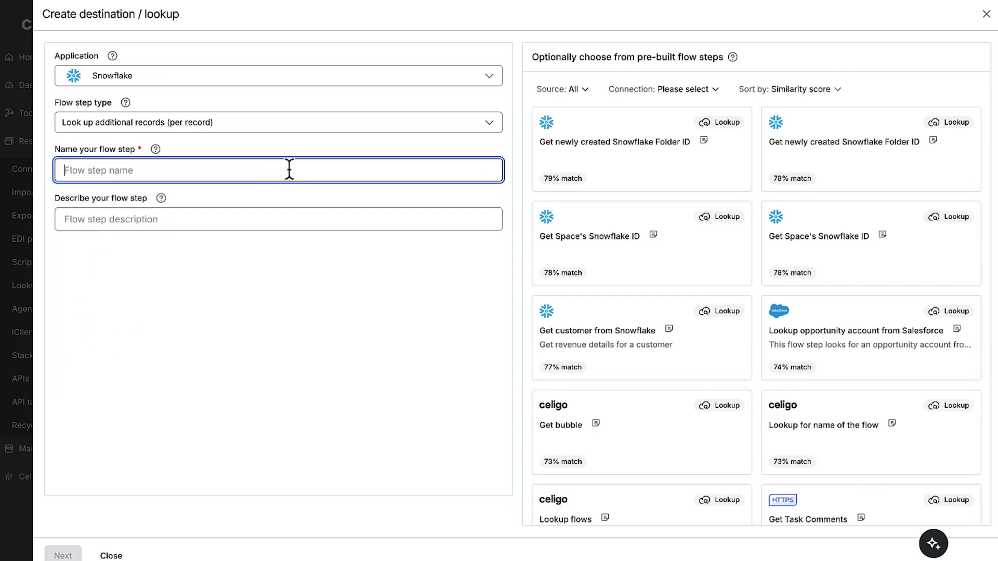
type("Get cus")
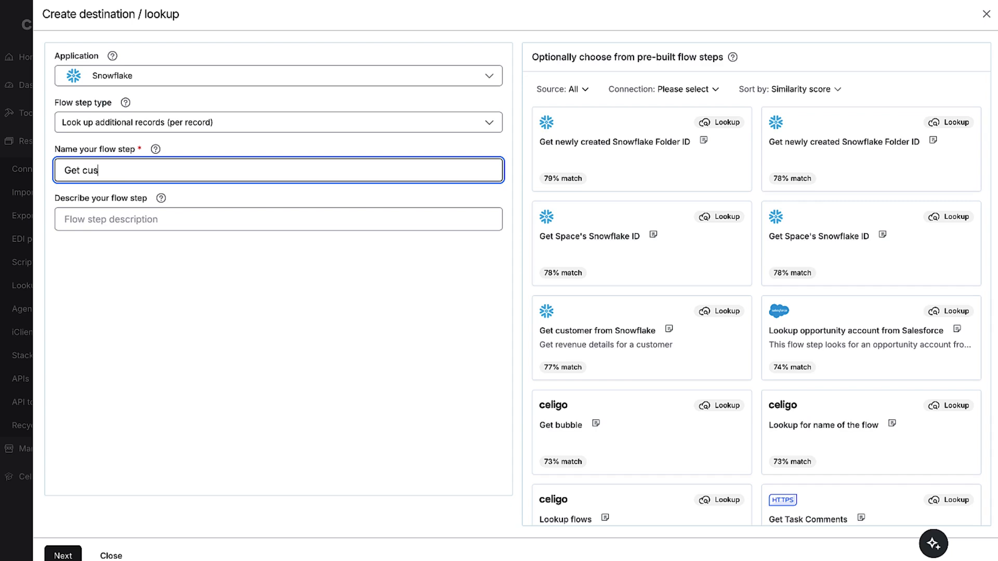
type("tomer from Snowflake")
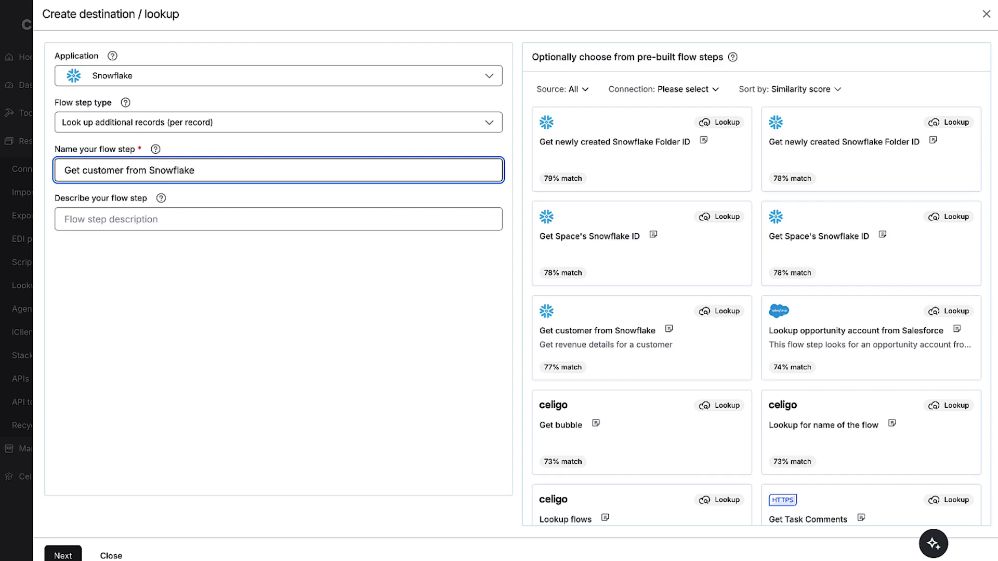
left_click(62, 556)
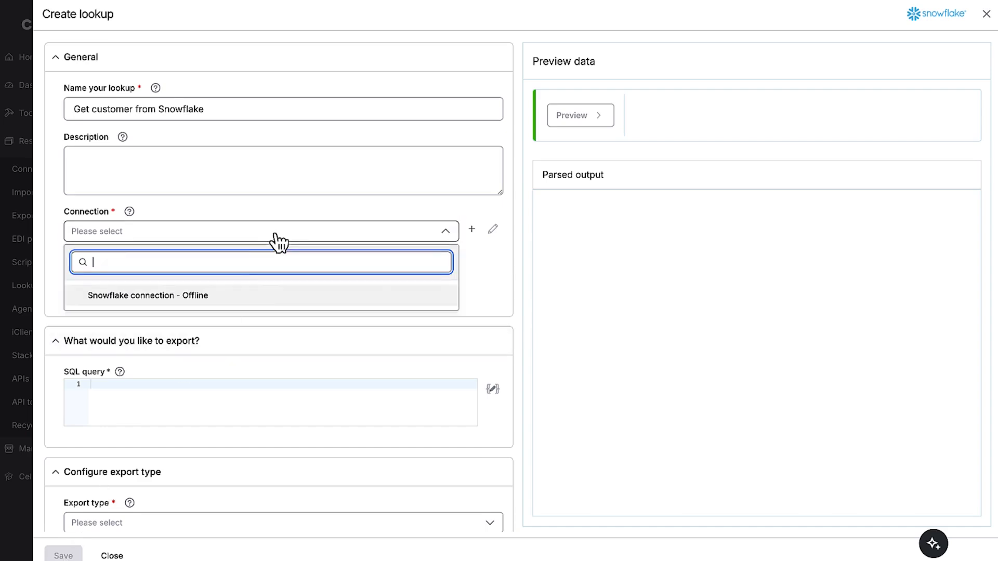
Assign the Snowflake connection to the lookup and start its SQL query with select * from CELIGO_LABS.PUBLIC.ACCOUNT where name =
left_click(250, 294)
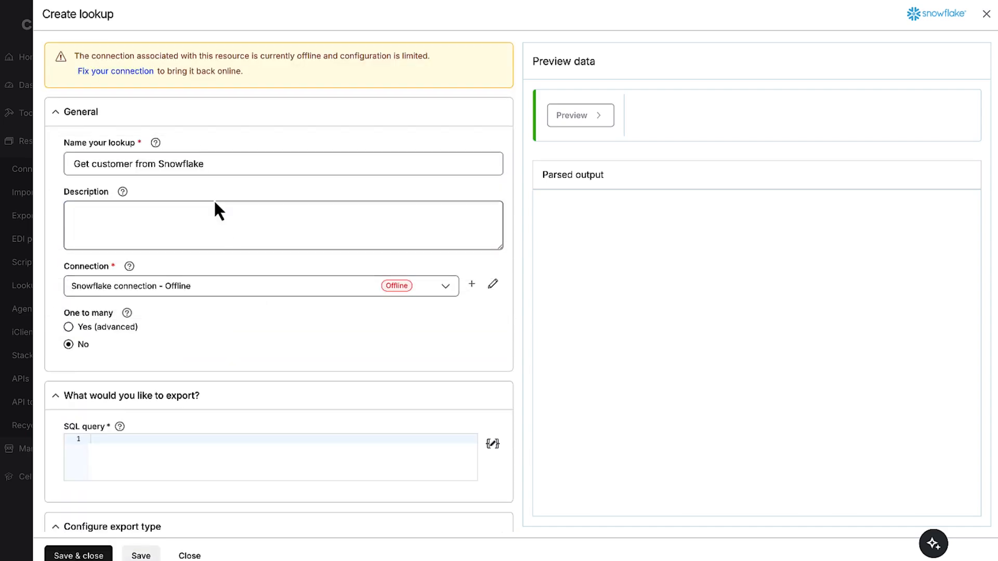
type("s")
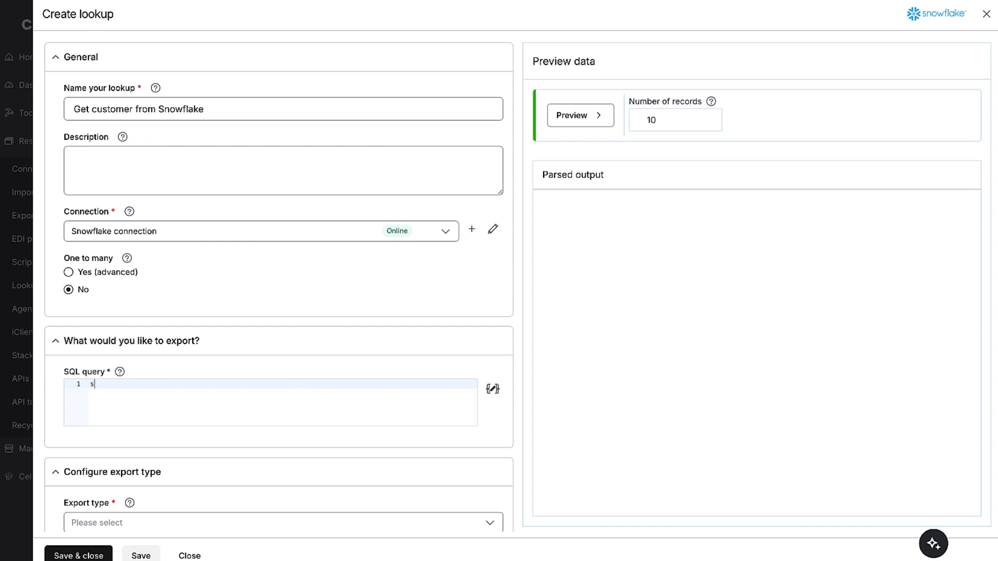
type("elect * from CELIGO_LABS.PUBLIC.ACCOUNT where name")
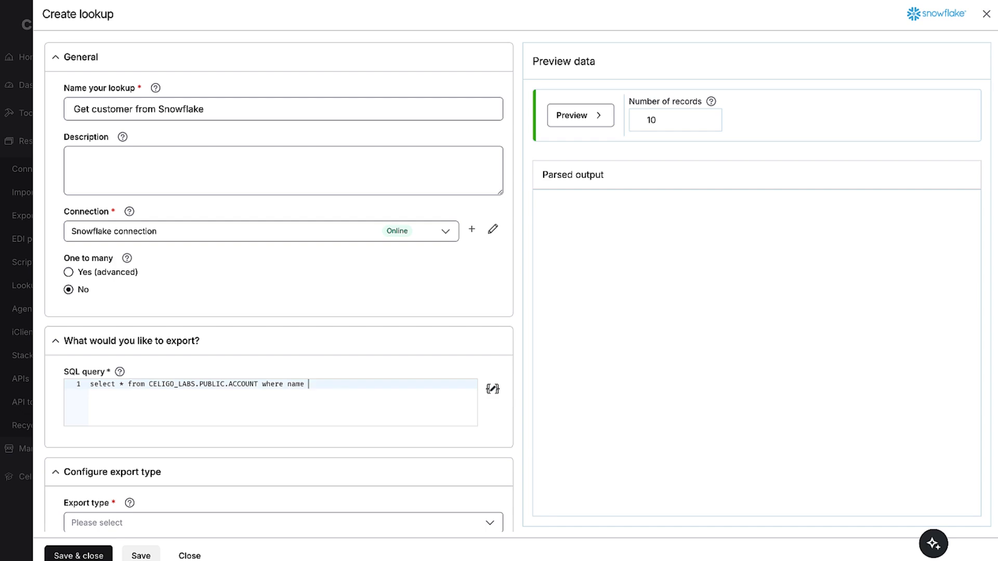
type(" =")
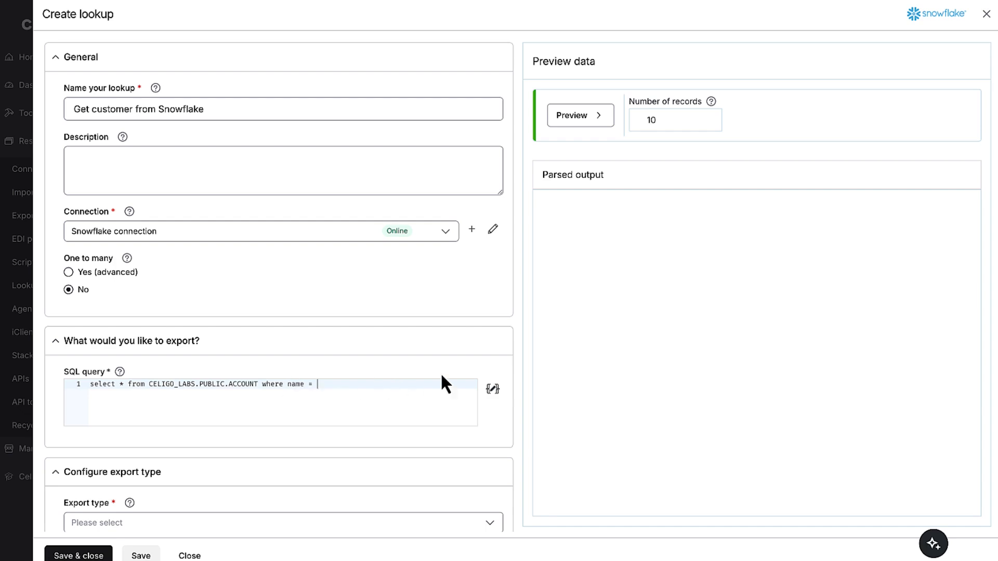
Complete the query's name condition with {{record.customerName}} in the handlebars editor
left_click(493, 388)
type("{")
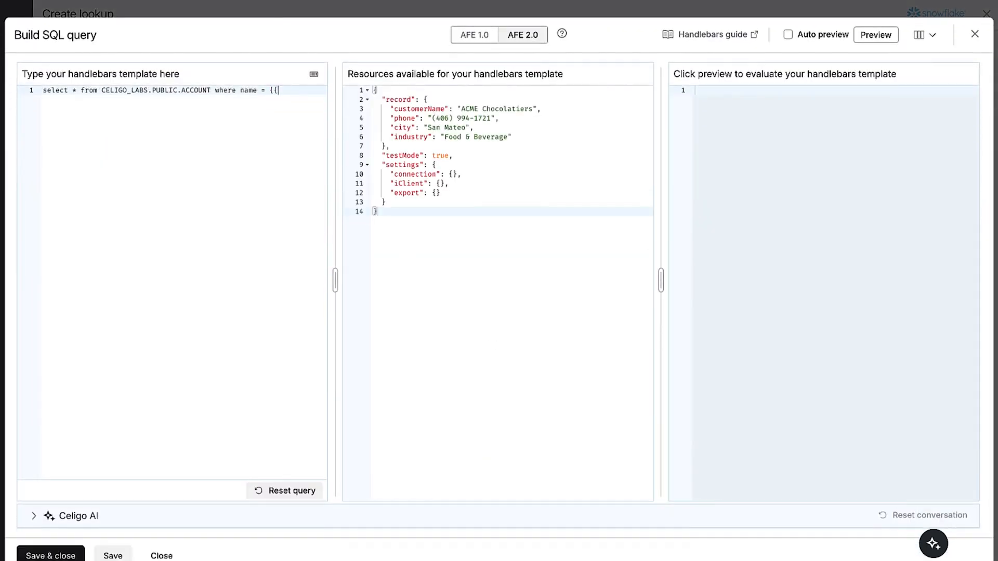
type("{")
left_click(138, 150)
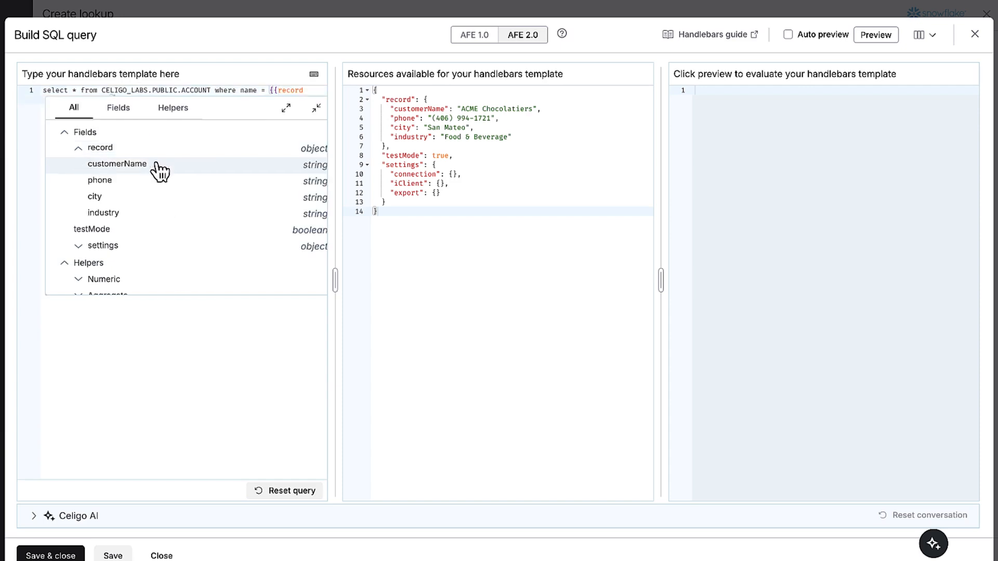
left_click(156, 164)
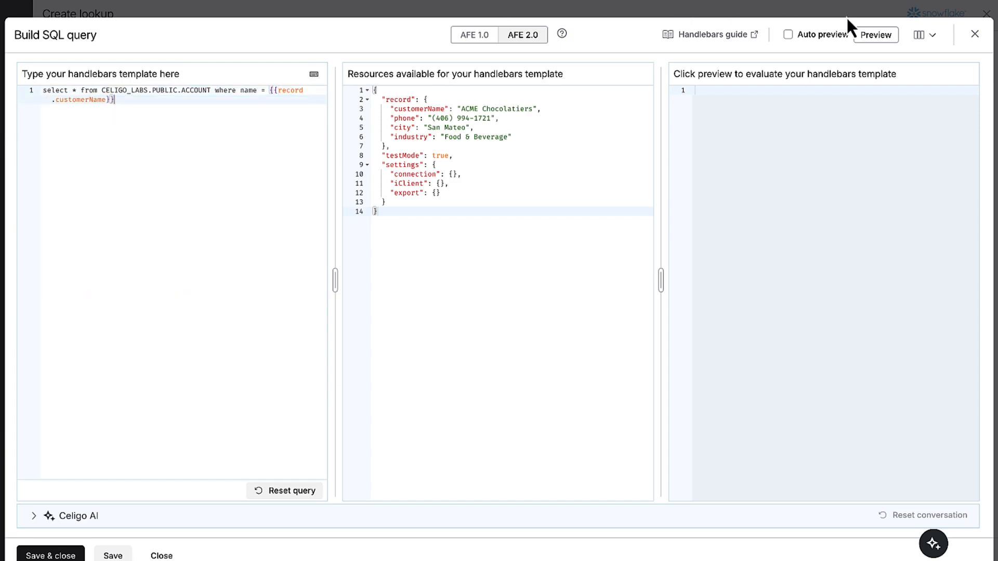
Preview and save the SQL query, and preview and save the Snowflake lookup
left_click(875, 41)
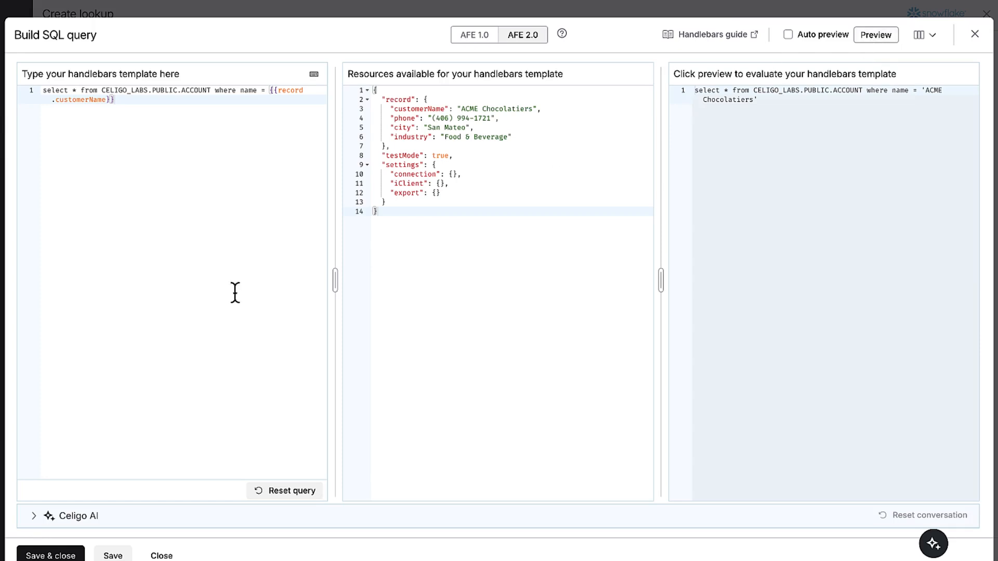
left_click(54, 553)
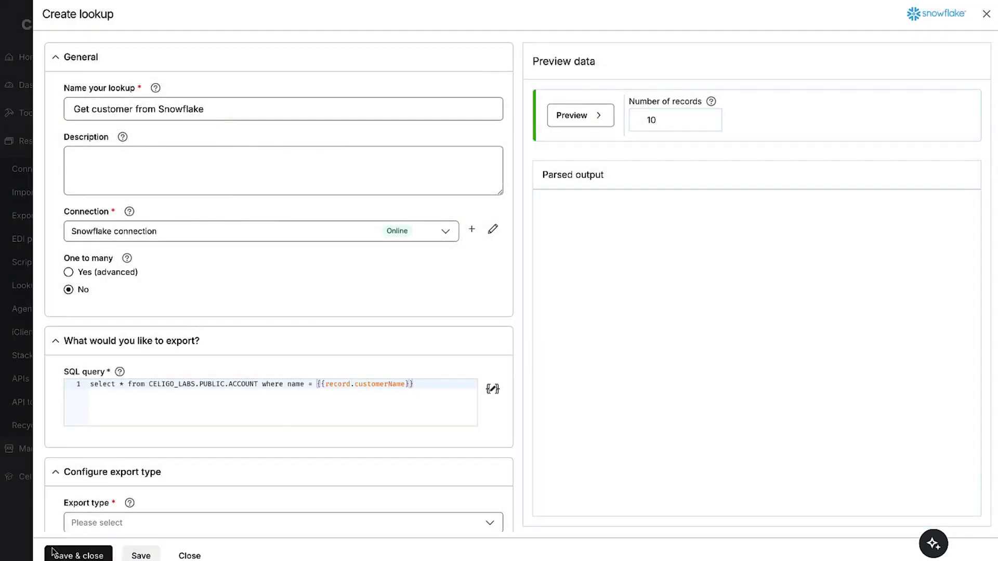
left_click(584, 116)
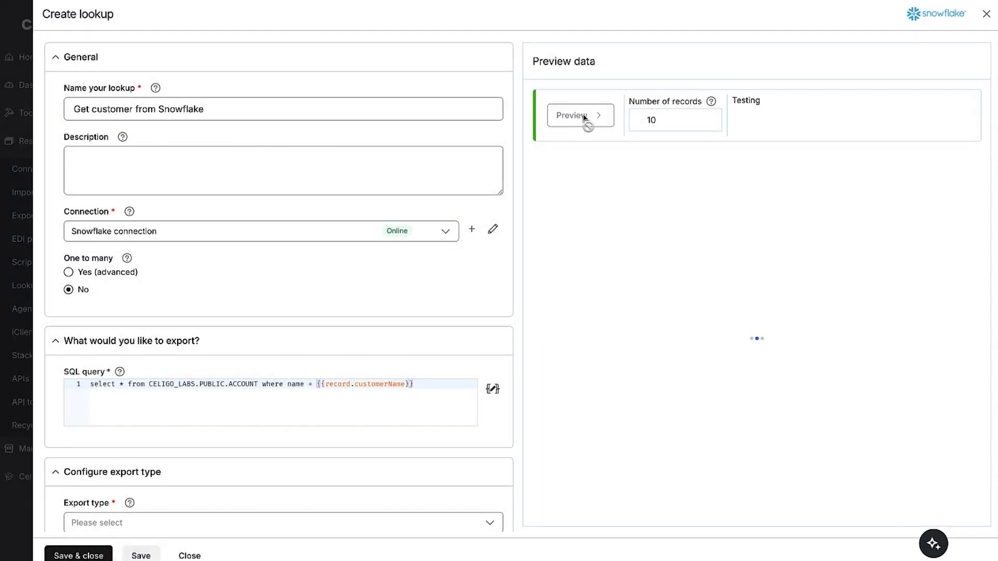
left_click(92, 555)
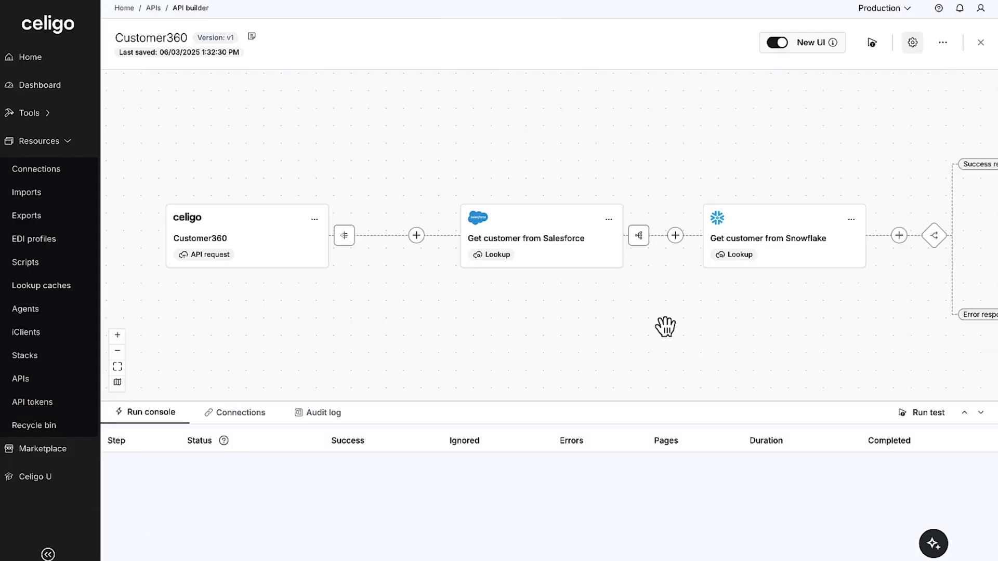
Add a results mapping to the Snowflake lookup from data[0].REVENUE to the source record field revenue, preview its output and save it
left_click(851, 219)
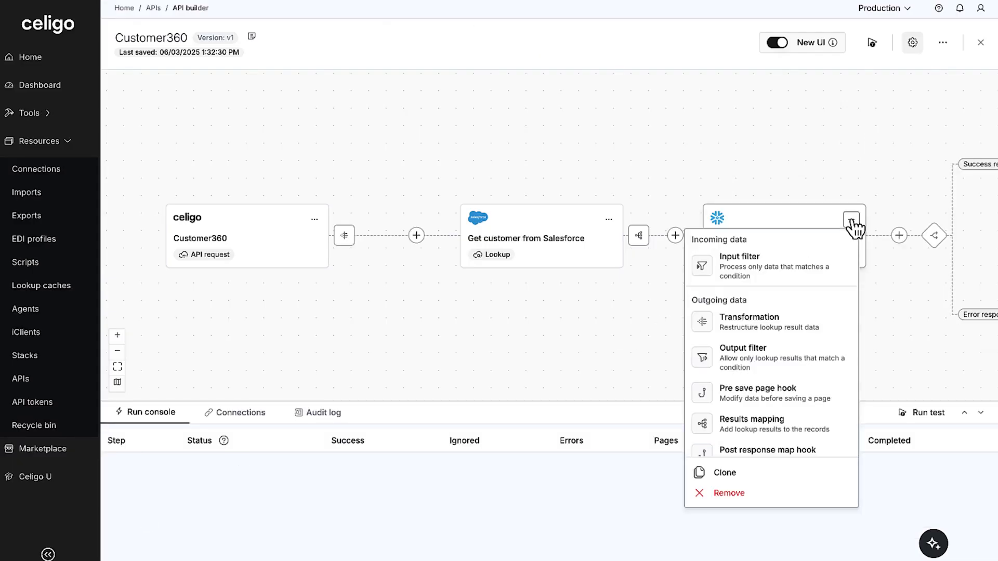
left_click(744, 425)
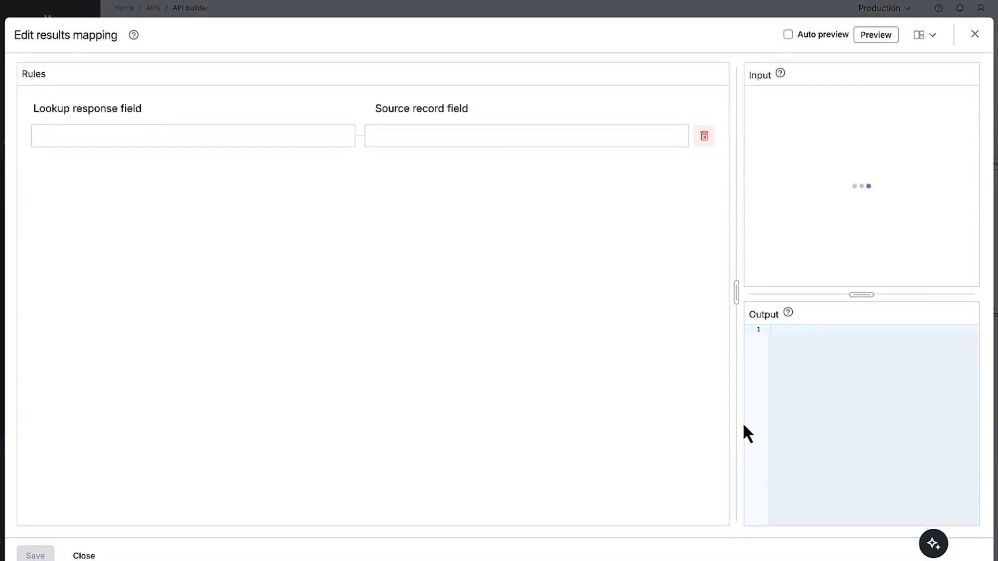
left_click(282, 139)
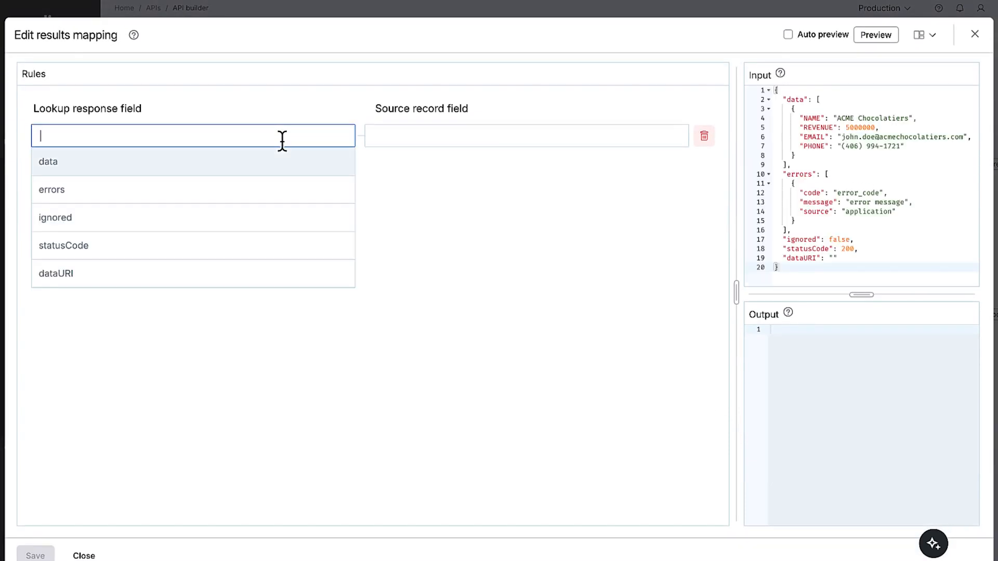
type("data[0")
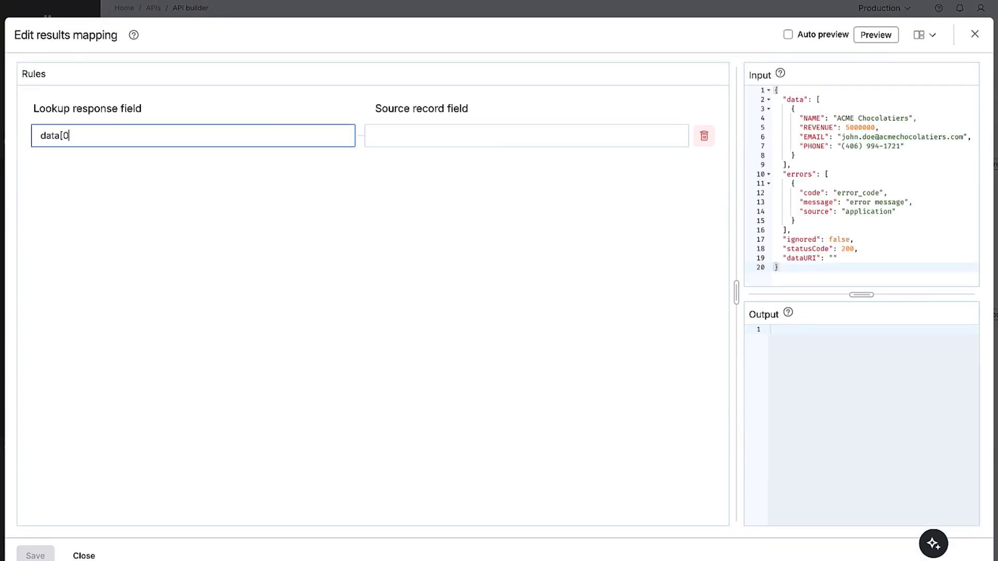
type("].REVENUE")
left_click(429, 134)
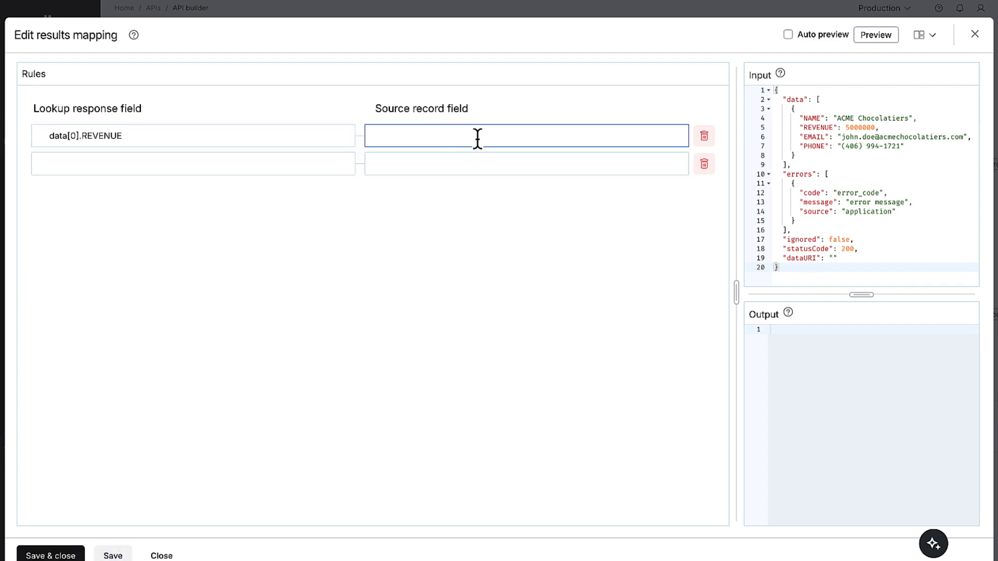
type("revenue")
left_click(879, 37)
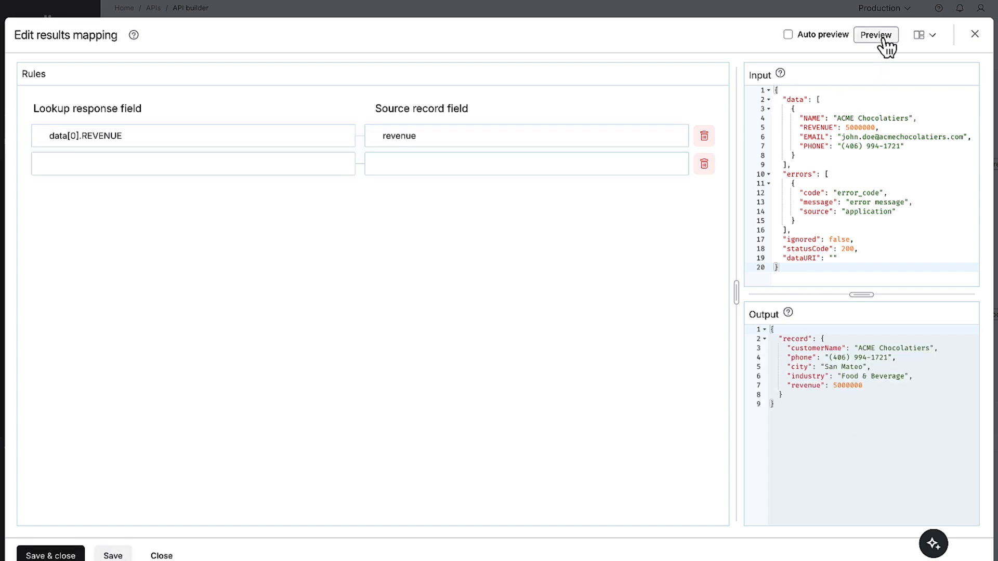
left_click(66, 556)
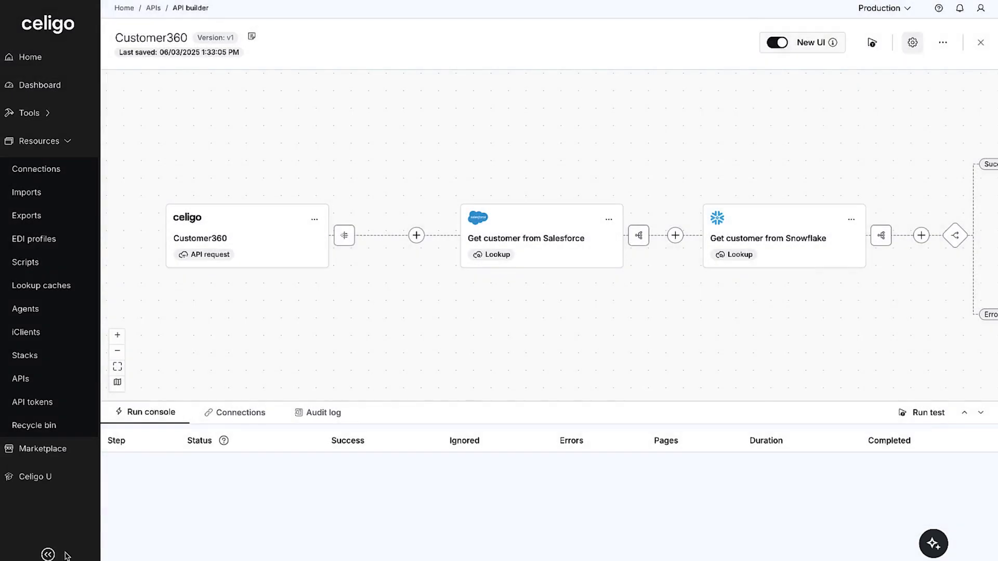
Auto-map all destination fields of the customer object in the success response mapping, preview the output and save it
scroll(571, 314, "right", 7)
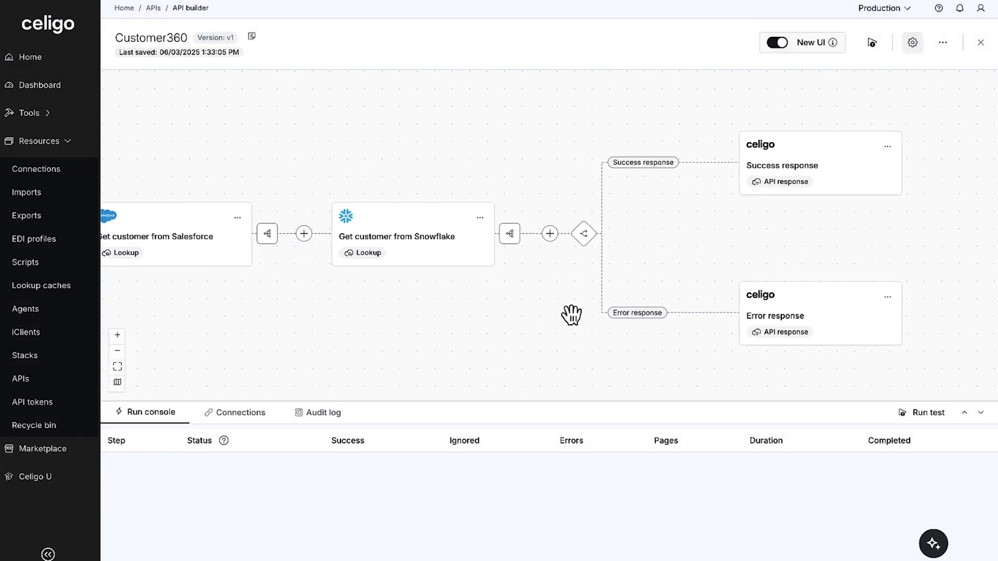
left_click(888, 147)
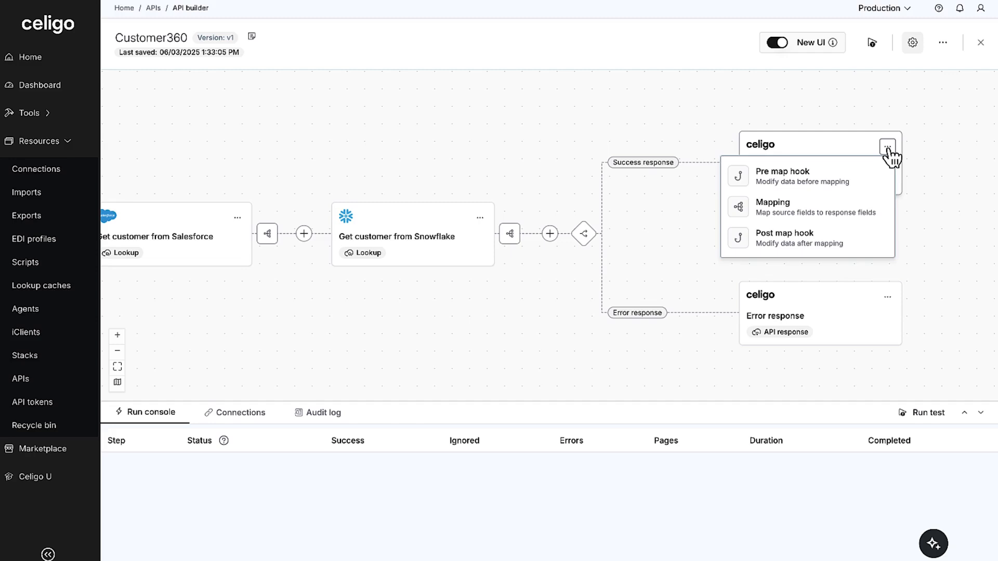
left_click(858, 207)
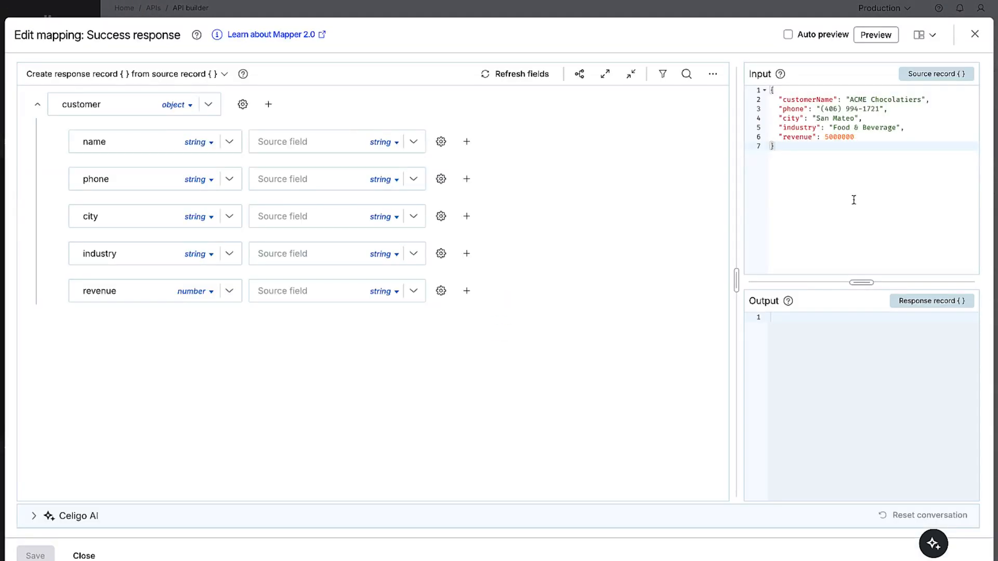
left_click(579, 74)
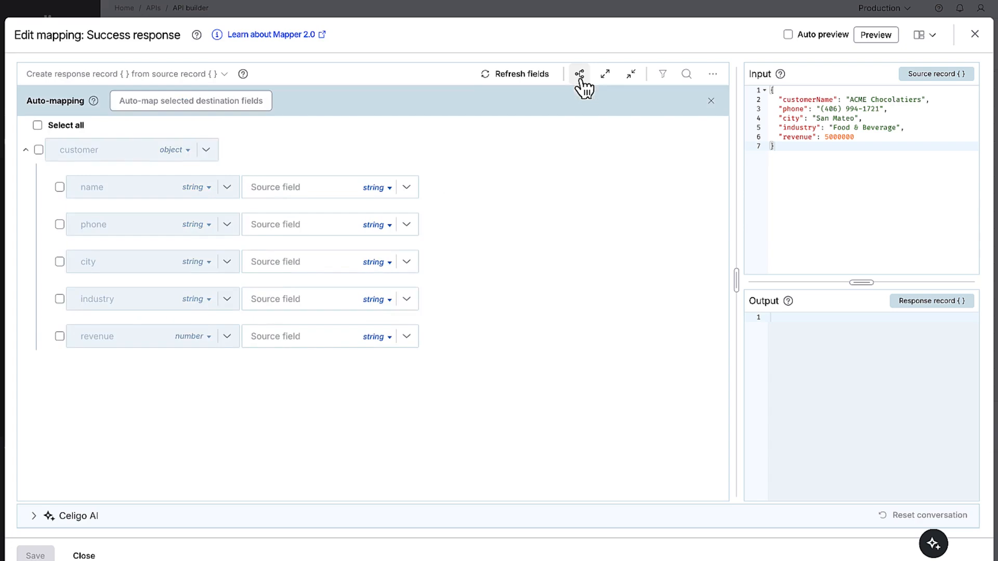
left_click(38, 125)
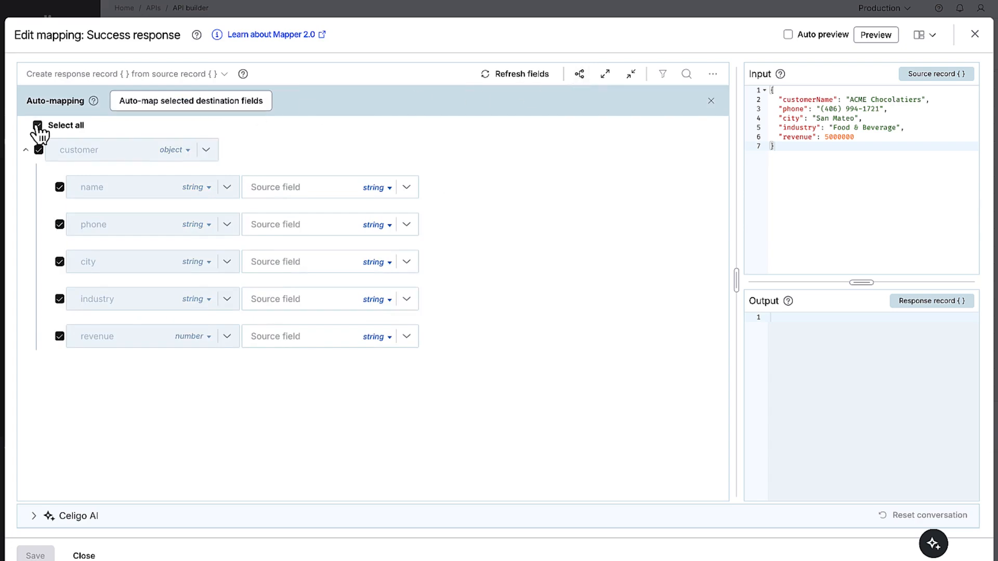
left_click(138, 101)
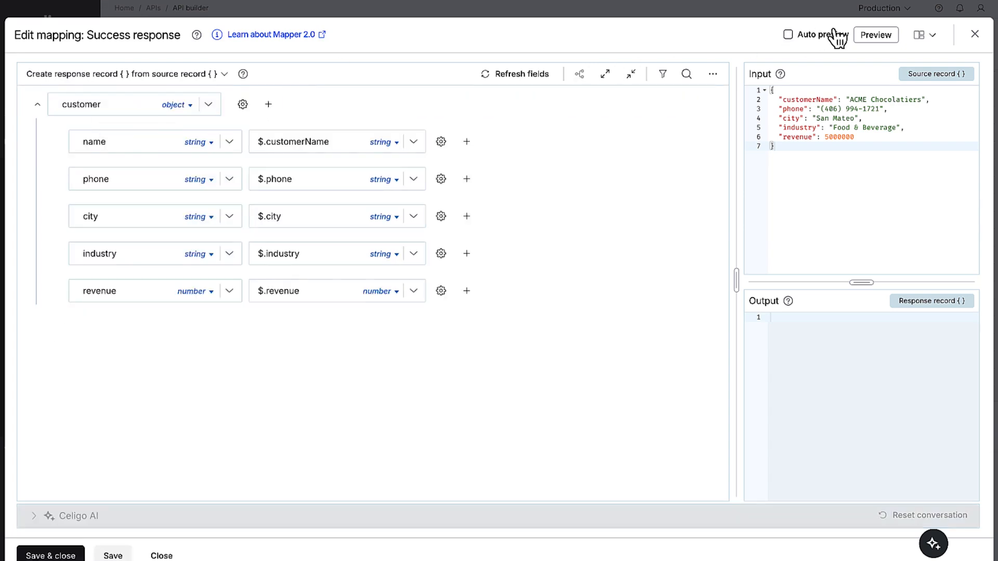
left_click(868, 36)
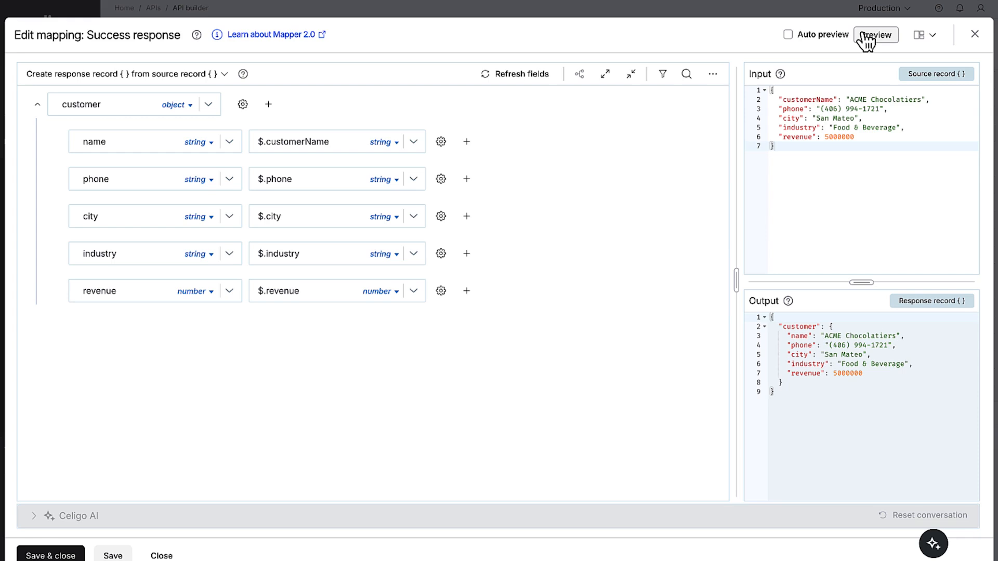
left_click(66, 554)
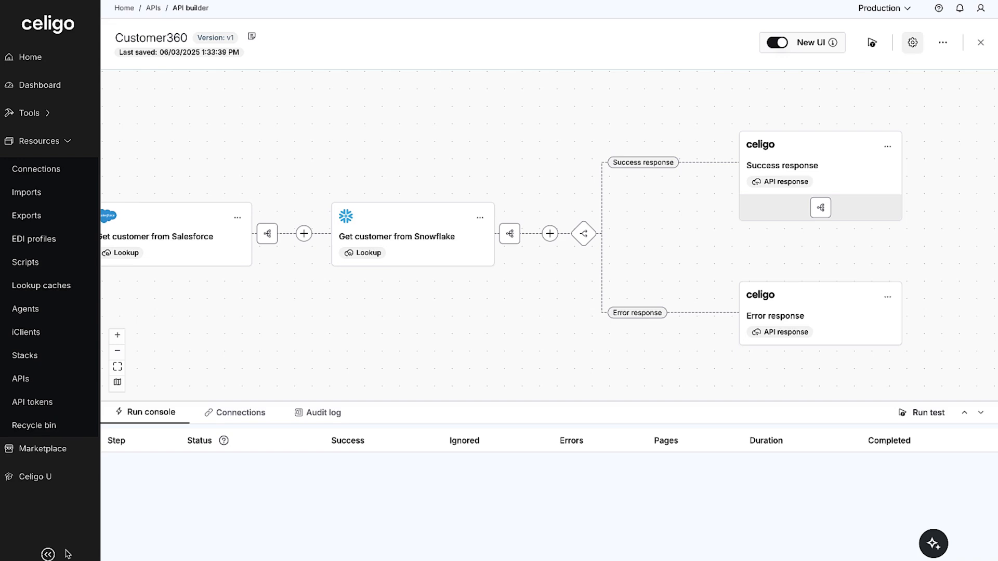
Run a test of the Customer360 API and copy its invoke URL
left_click(872, 42)
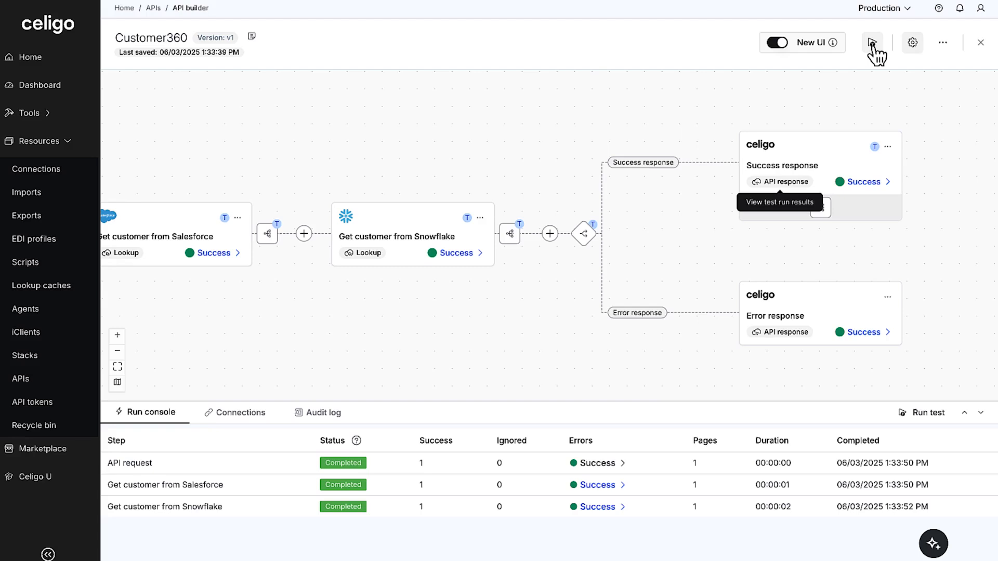
left_click(944, 45)
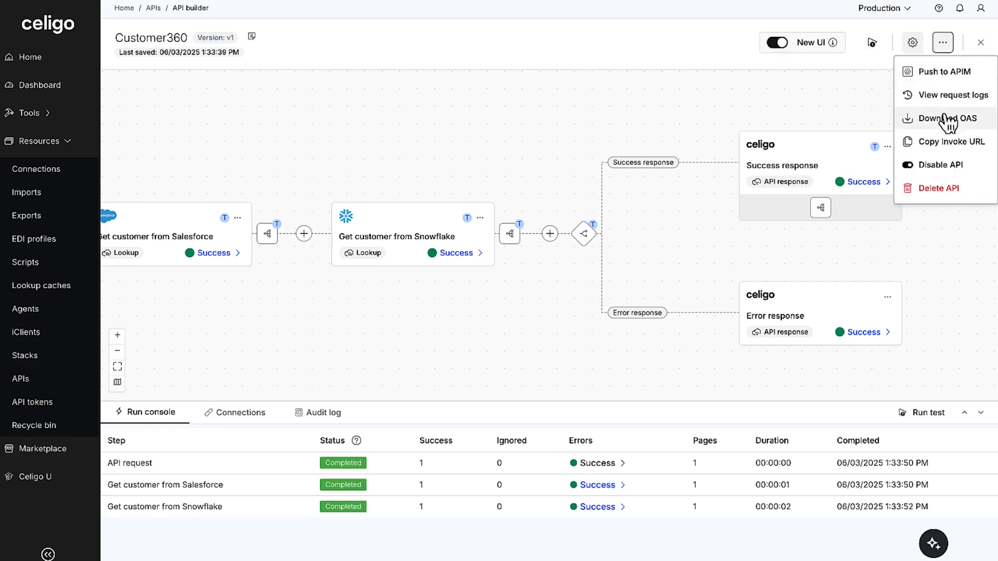
left_click(945, 143)
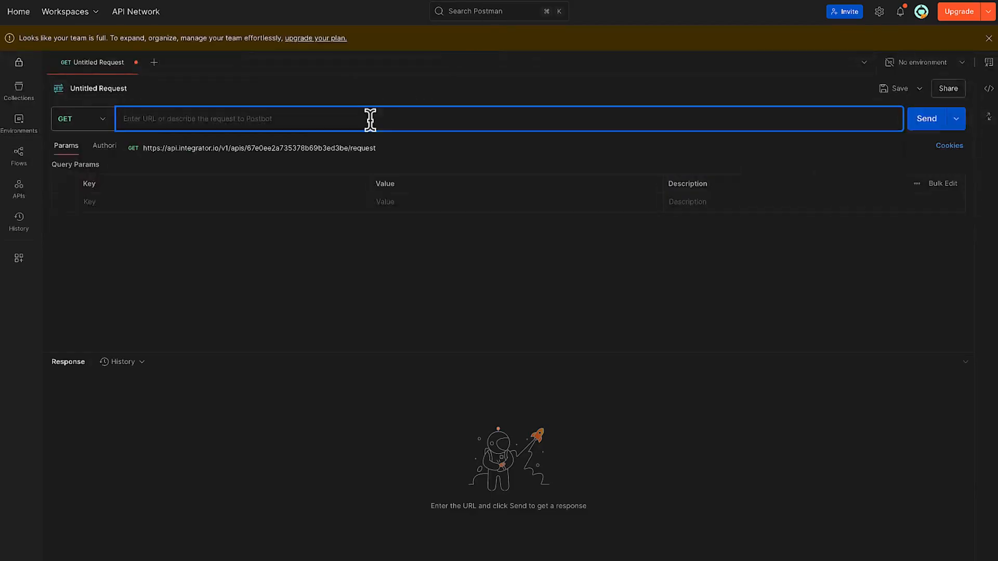
key("super+v")
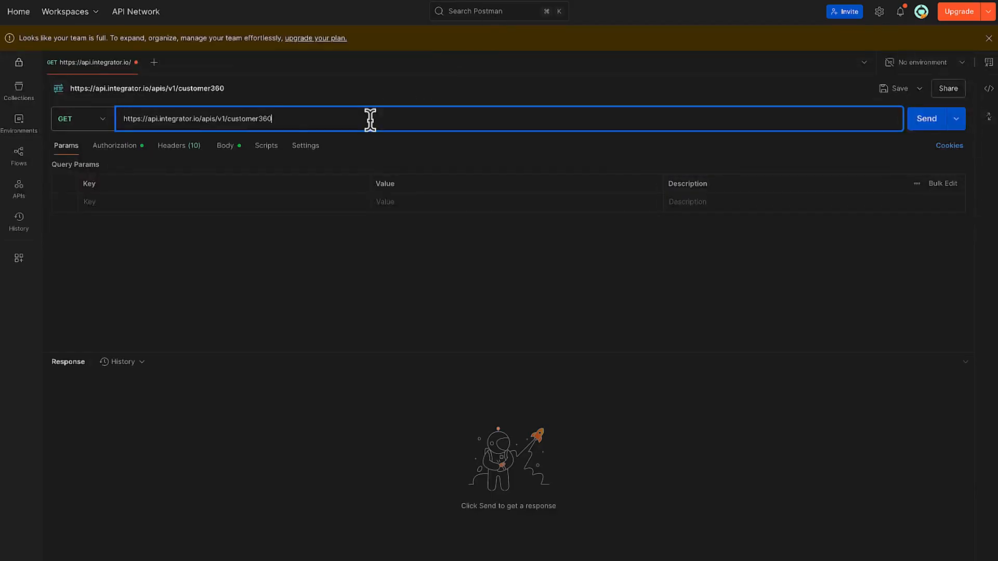
left_click(130, 150)
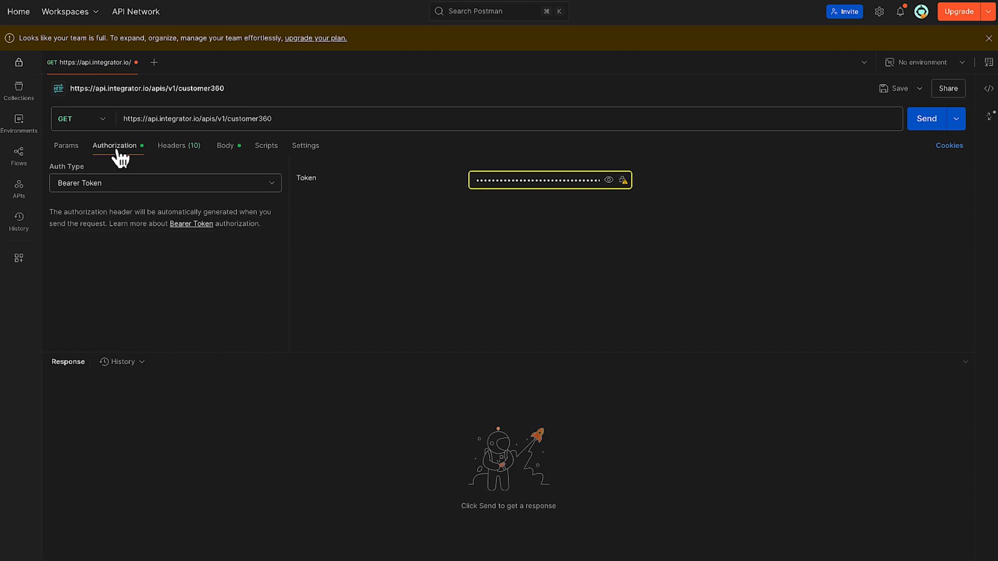
left_click(66, 151)
left_click(99, 202)
type("cu")
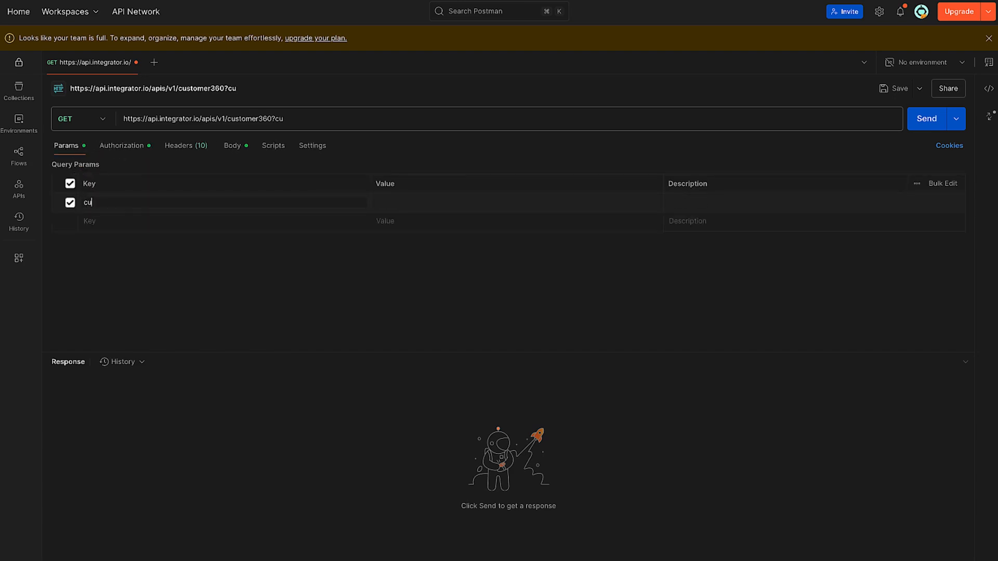
type("stomerName")
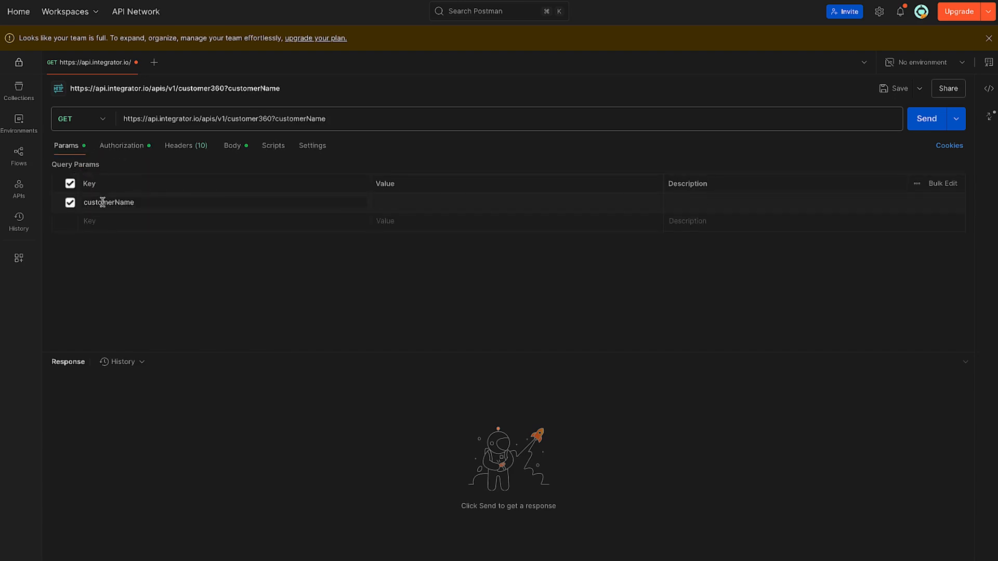
Set the customerName parameter's value to ACME Chocolatiers and send the request
left_click(383, 202)
type("ACME Chocolatiers")
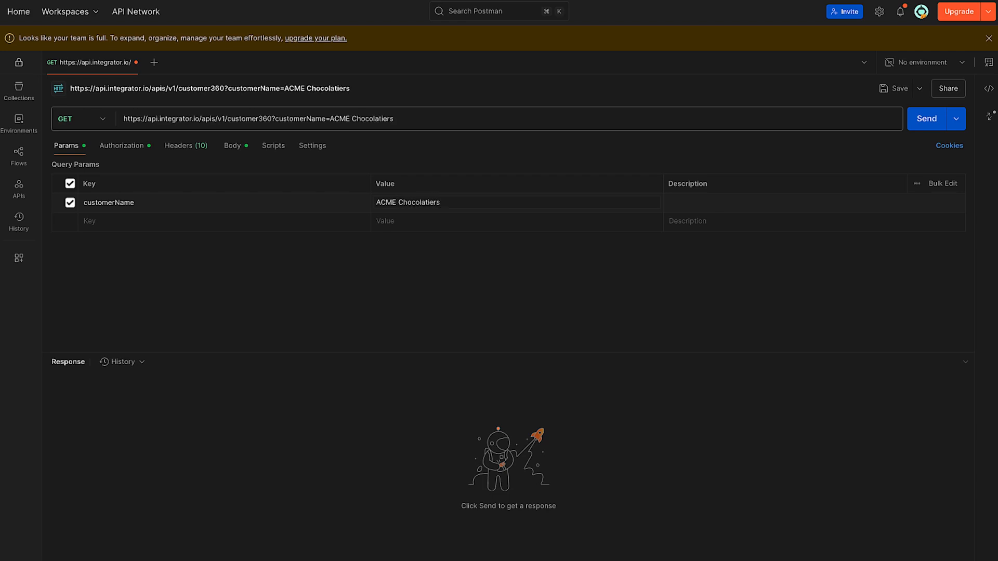
left_click(734, 251)
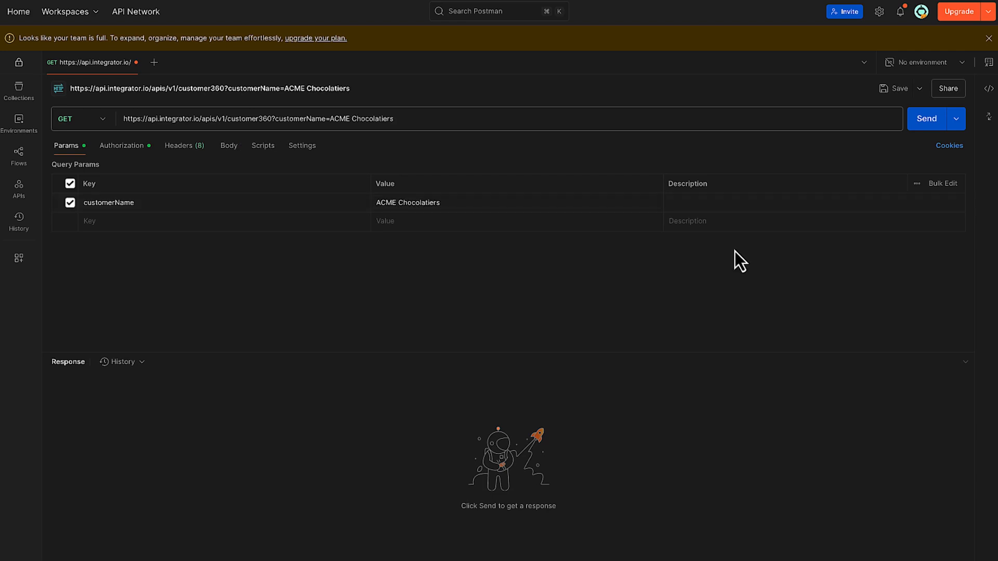
left_click(924, 126)
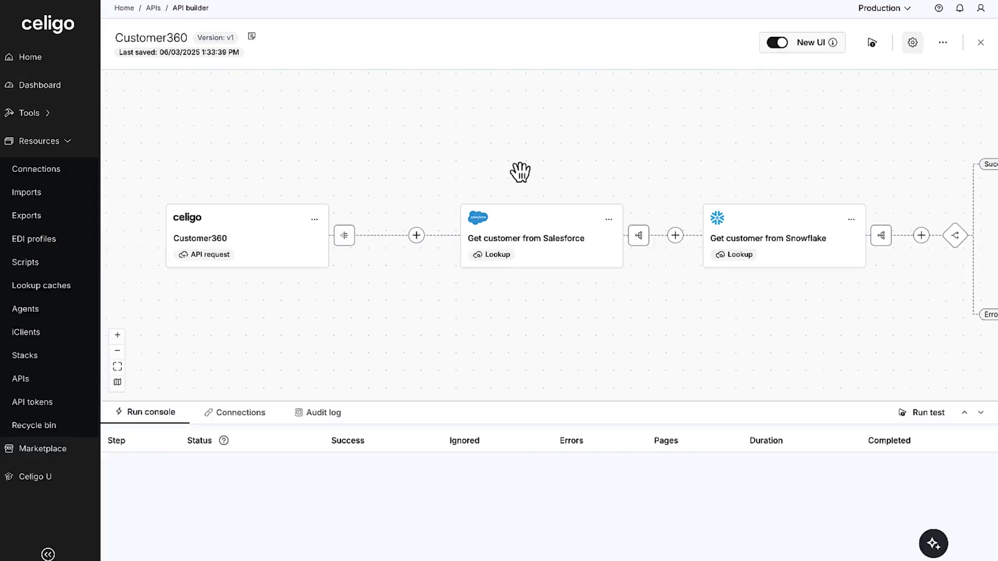
Back in Celigo, add a JavaScript input filter to the Salesforce lookup using the Input filter script
left_click(609, 219)
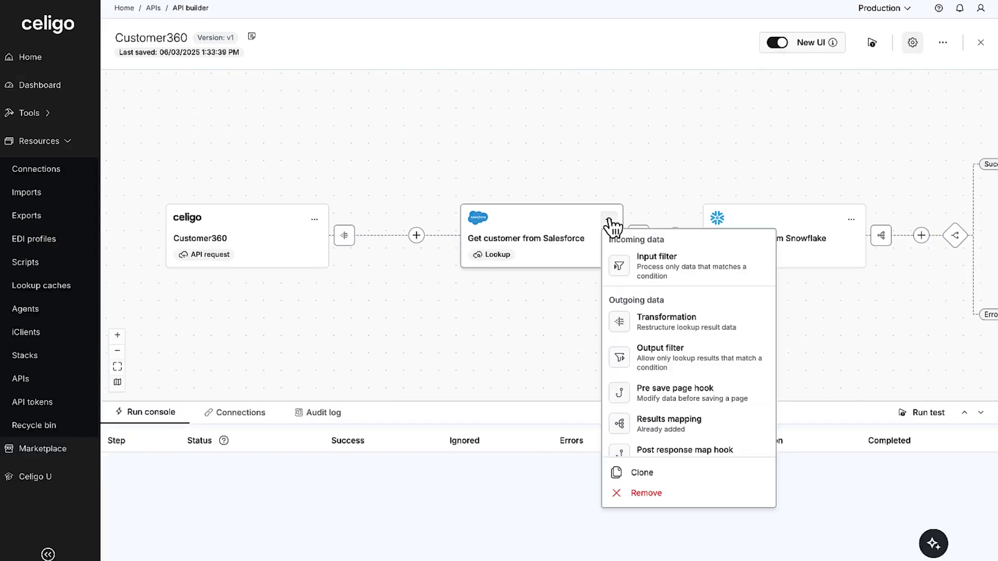
left_click(652, 269)
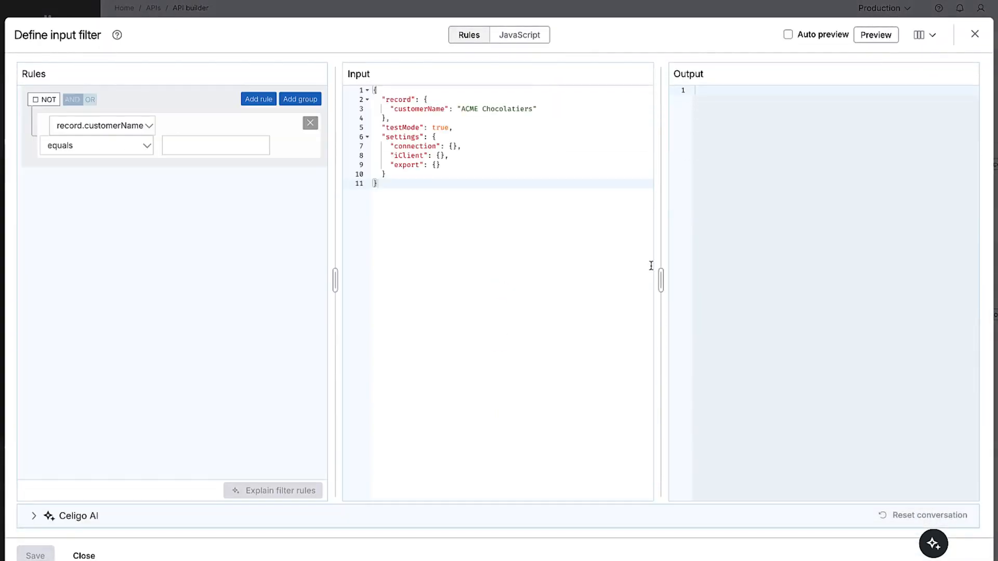
left_click(534, 42)
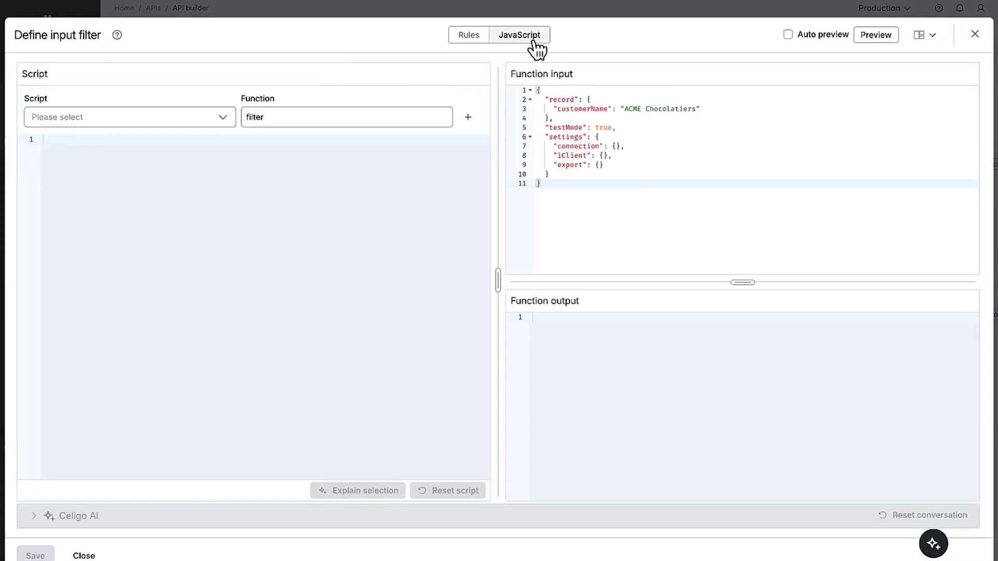
left_click(203, 121)
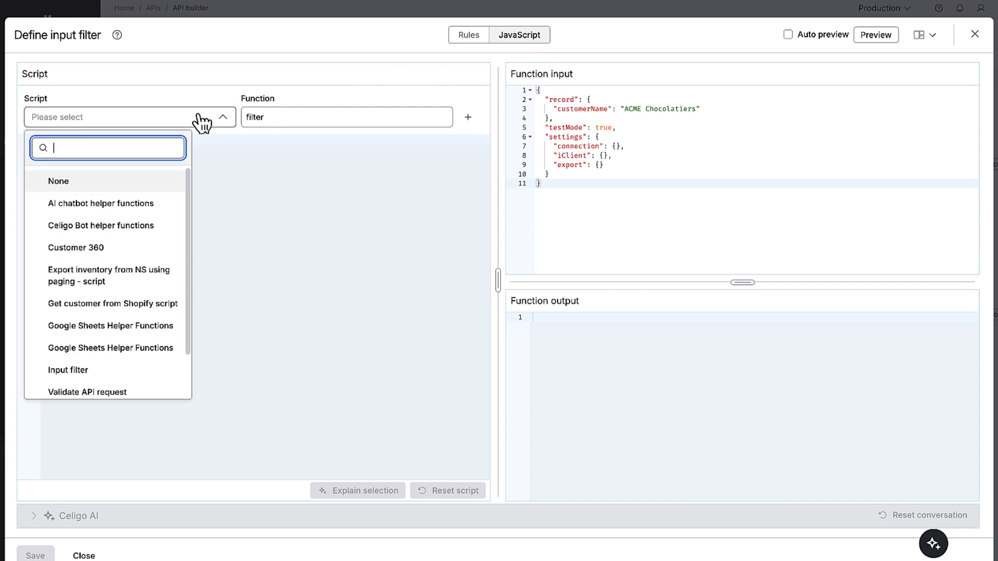
left_click(123, 370)
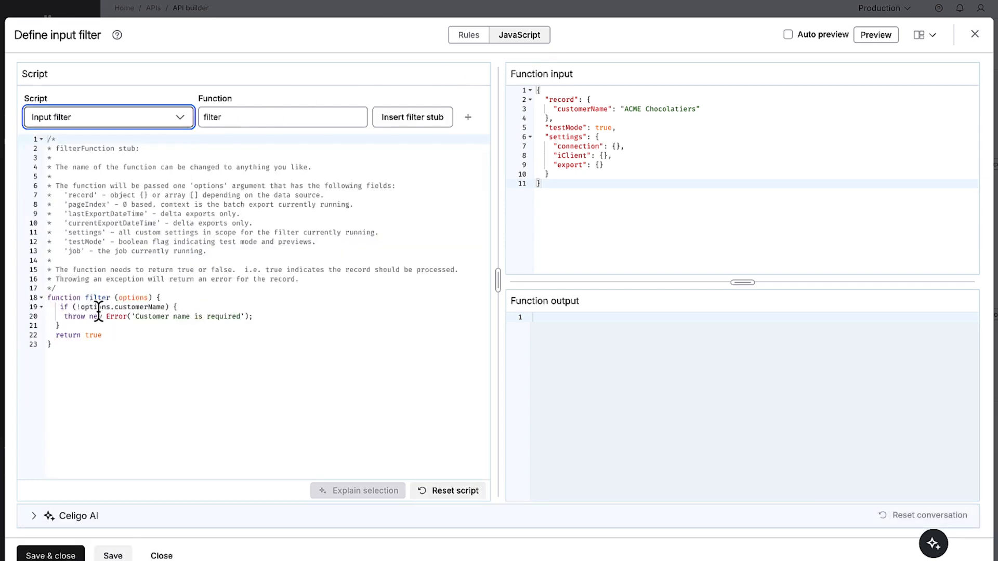
Change the filter function's condition to check options.record.customerName
left_click(114, 307)
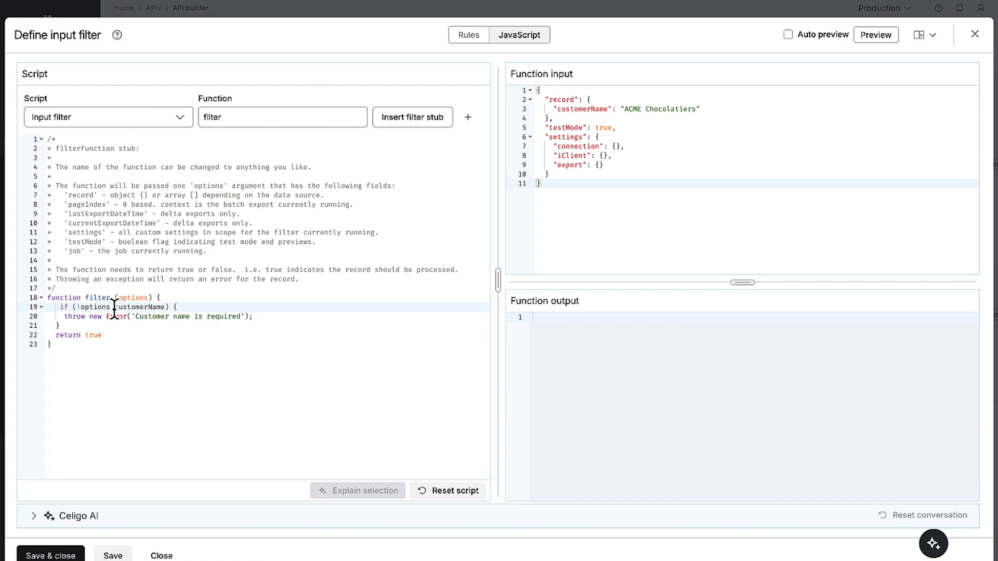
type("record.")
left_click(248, 318)
Preview the filter script with an empty customerName in the function input, and save and close the input filter
left_click_drag(696, 109, 626, 109)
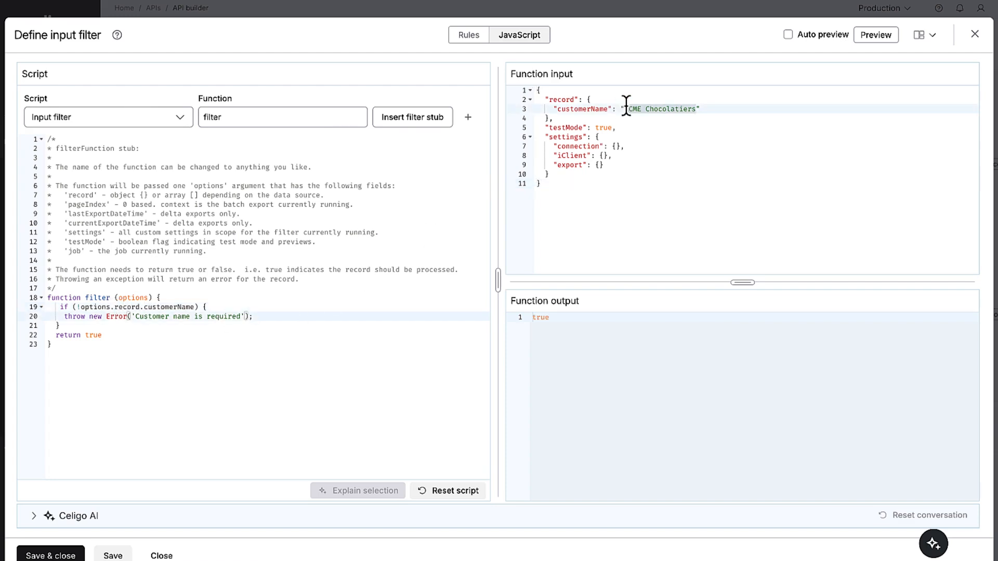
key("BackSpace")
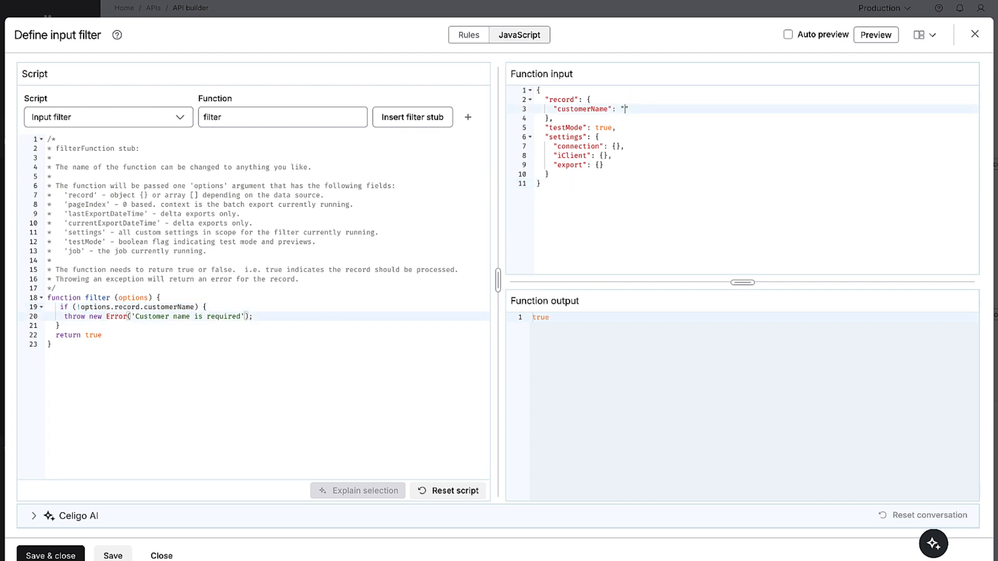
left_click(875, 36)
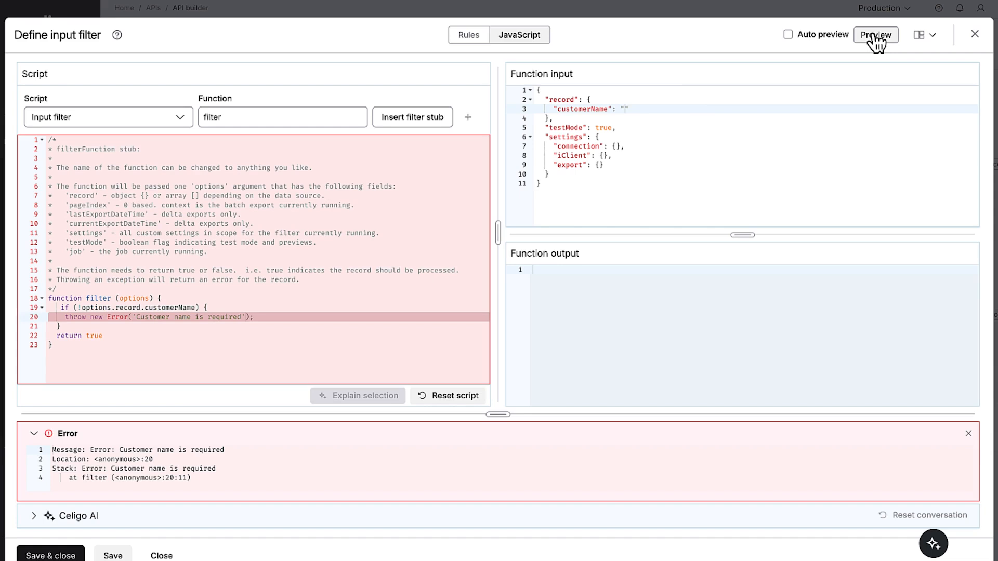
left_click(50, 554)
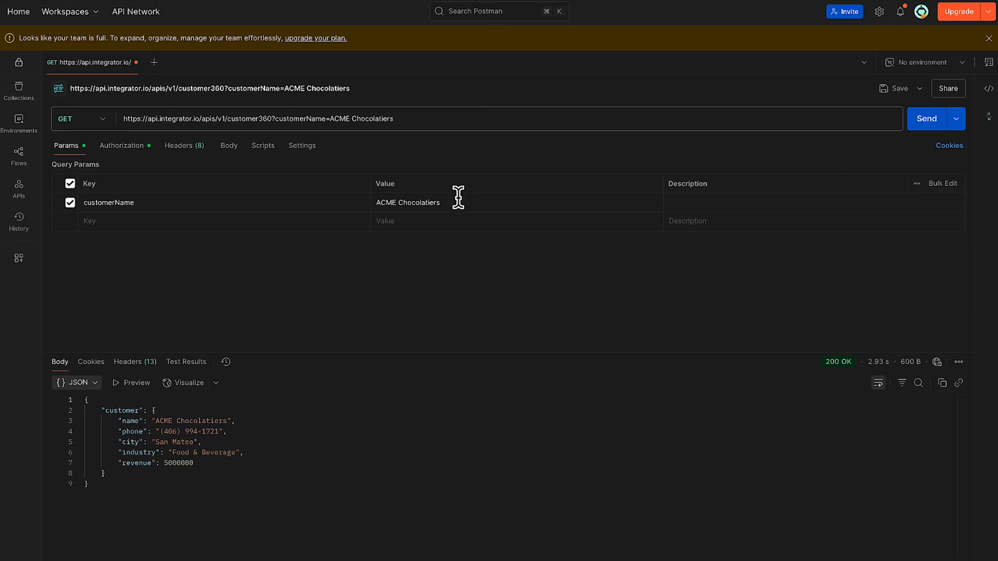
In Postman, clear the customerName parameter's value and send the request again
left_click_drag(457, 197, 385, 200)
key("BackSpace")
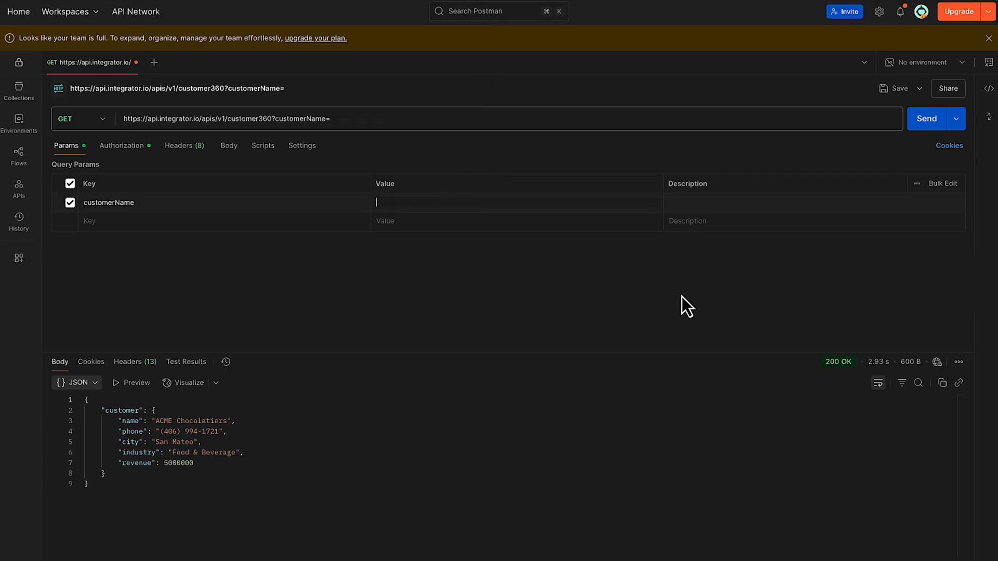
left_click(923, 123)
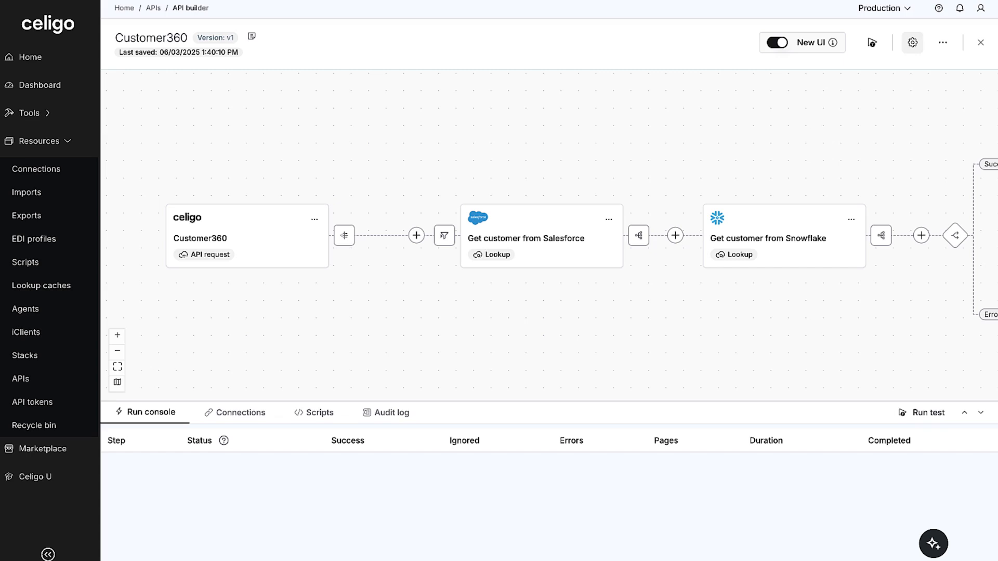
Switch back to Celigo and fit the whole Customer360 API flow in view
left_click(118, 367)
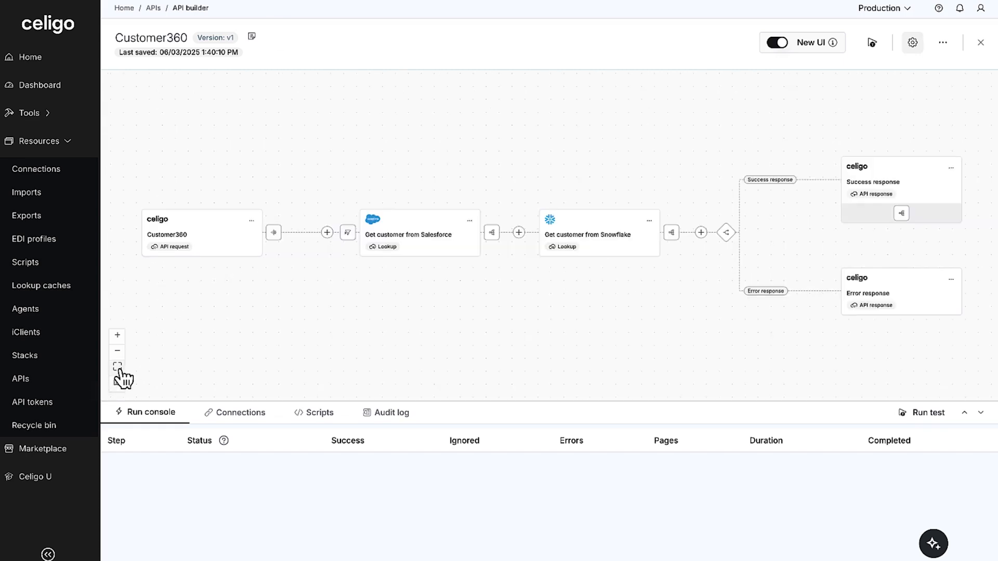